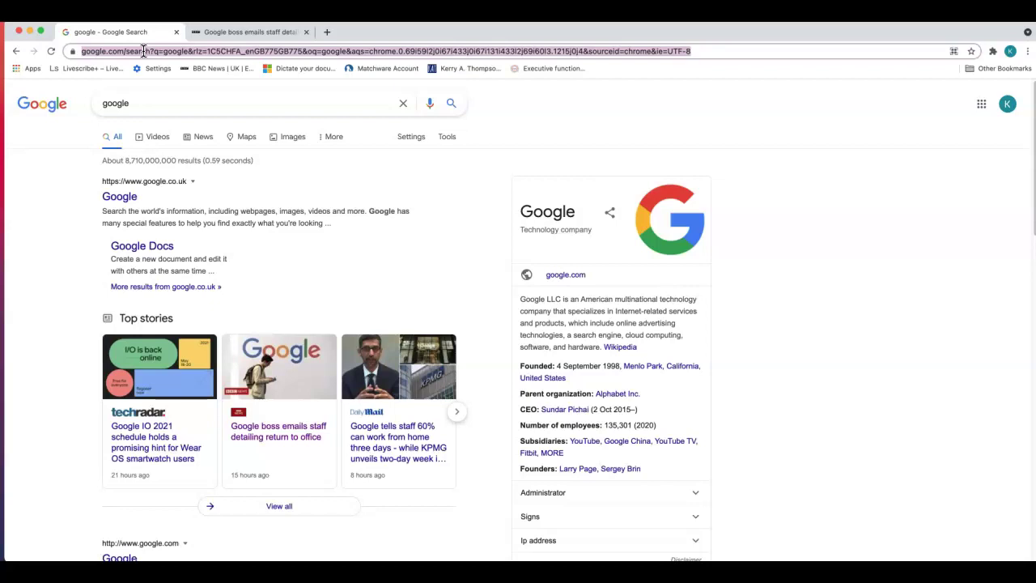
# Step: Go to My Drive in Google Drive and create a new MindMup 2.0 For Google Drive mind map
pyautogui.write('dr')
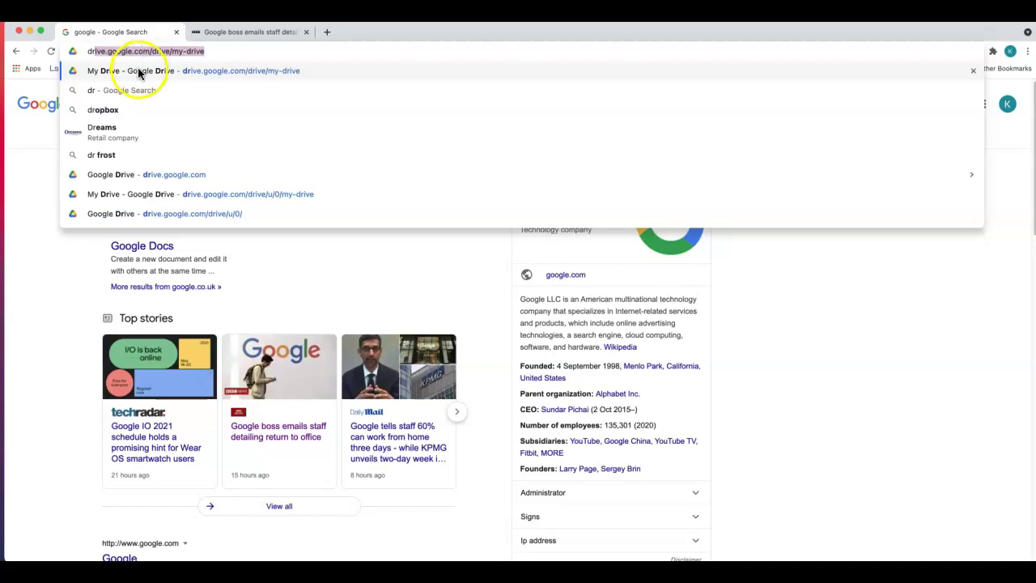
pyautogui.click(139, 71)
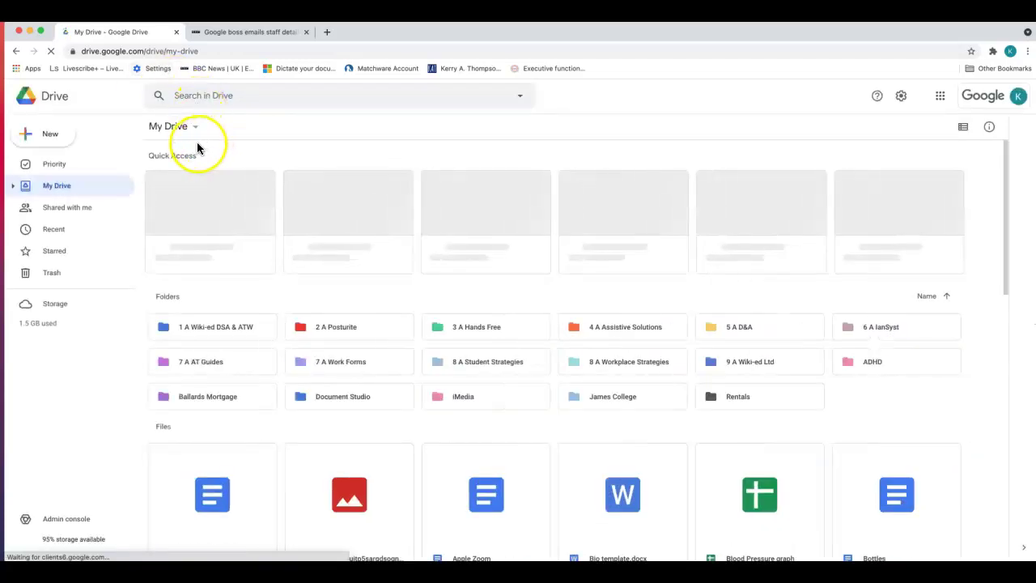
pyautogui.click(56, 136)
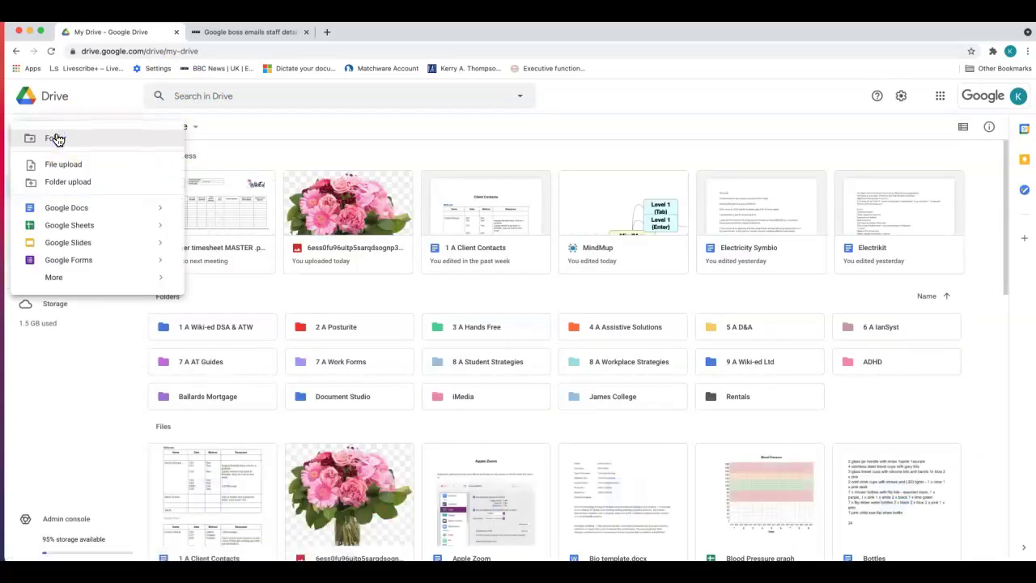
pyautogui.click(104, 279)
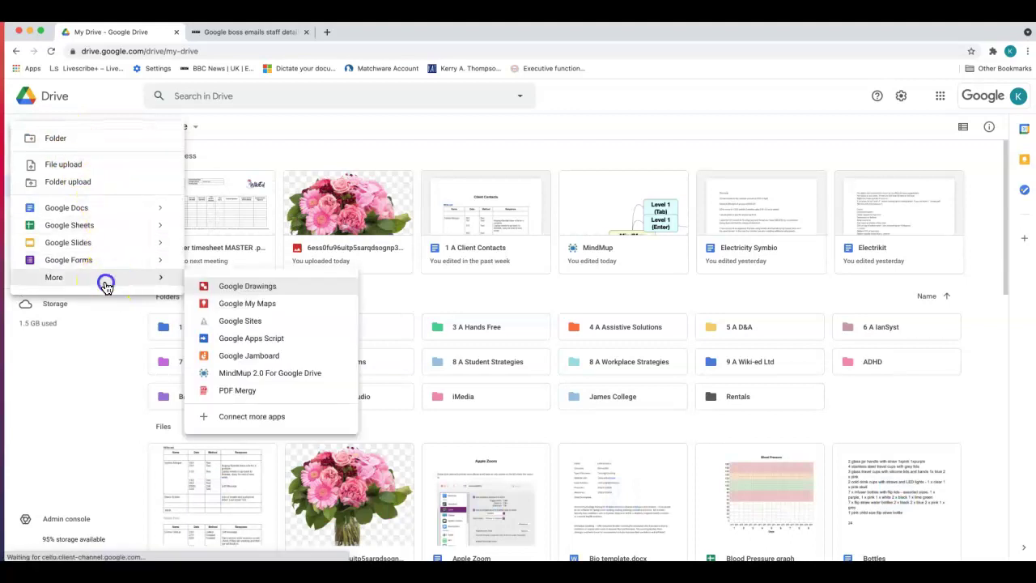
pyautogui.click(258, 373)
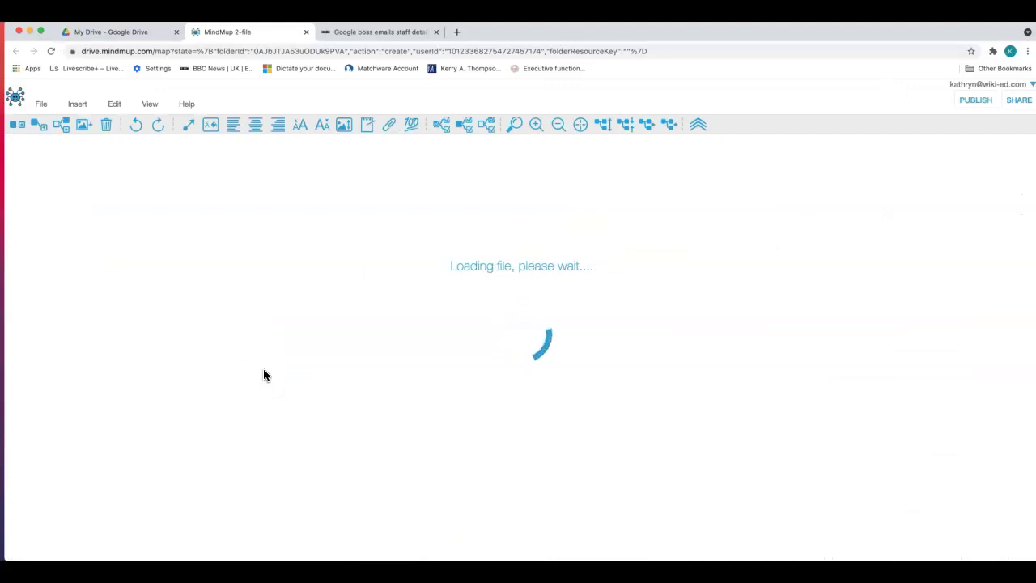
pyautogui.click(270, 370)
# Step: Name the central root node "MindMup"
pyautogui.click(488, 346)
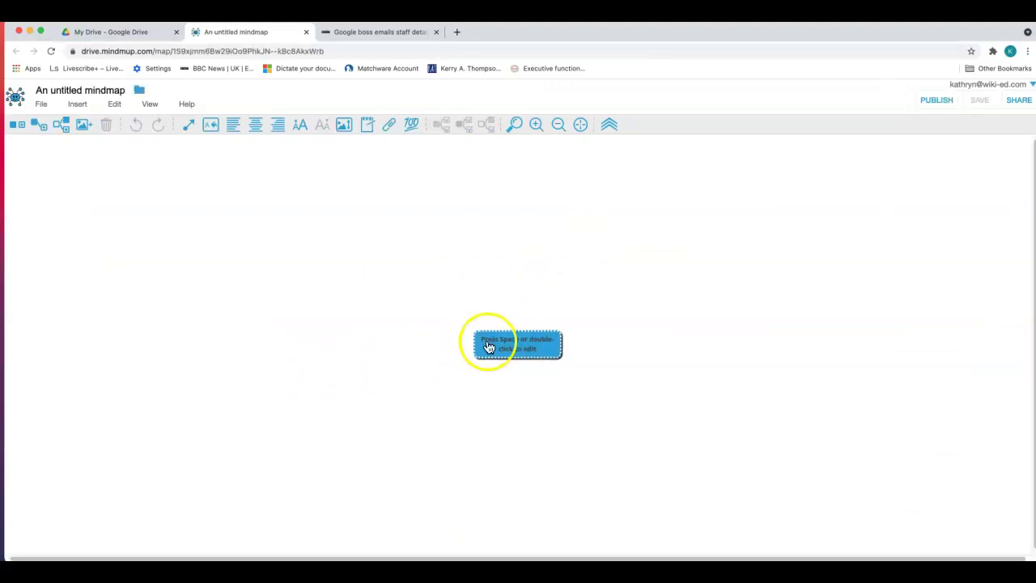
pyautogui.doubleClick(546, 349)
pyautogui.write('MindMup')
pyautogui.press('Return')
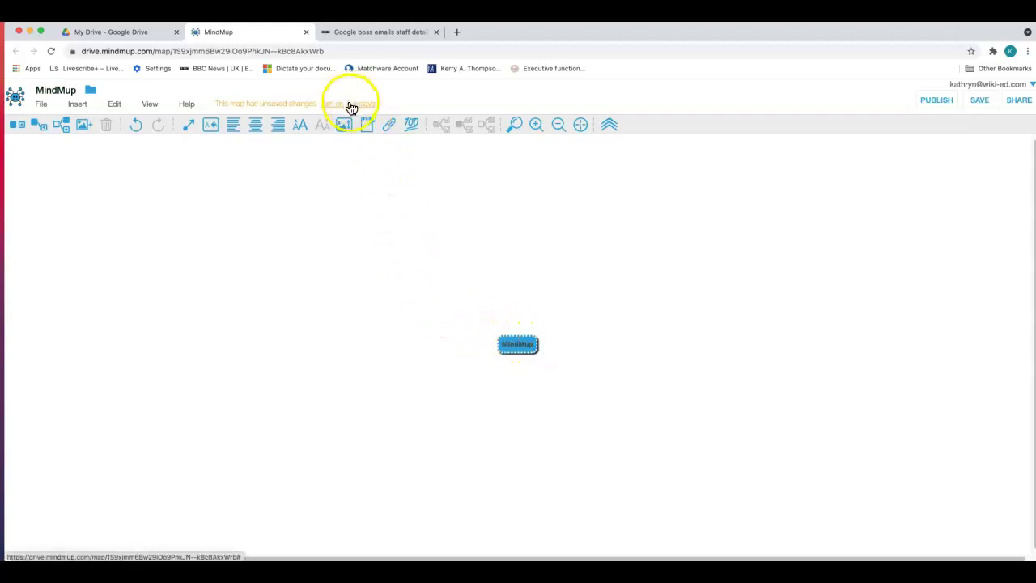
# Step: Turn on autosave for the mind map and confirm it
pyautogui.click(68, 90)
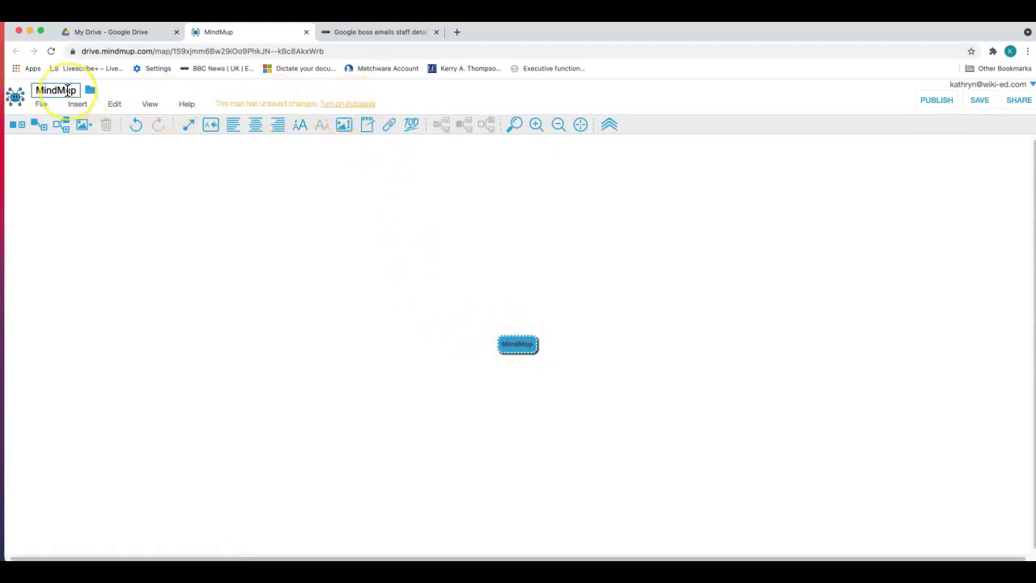
pyautogui.click(347, 105)
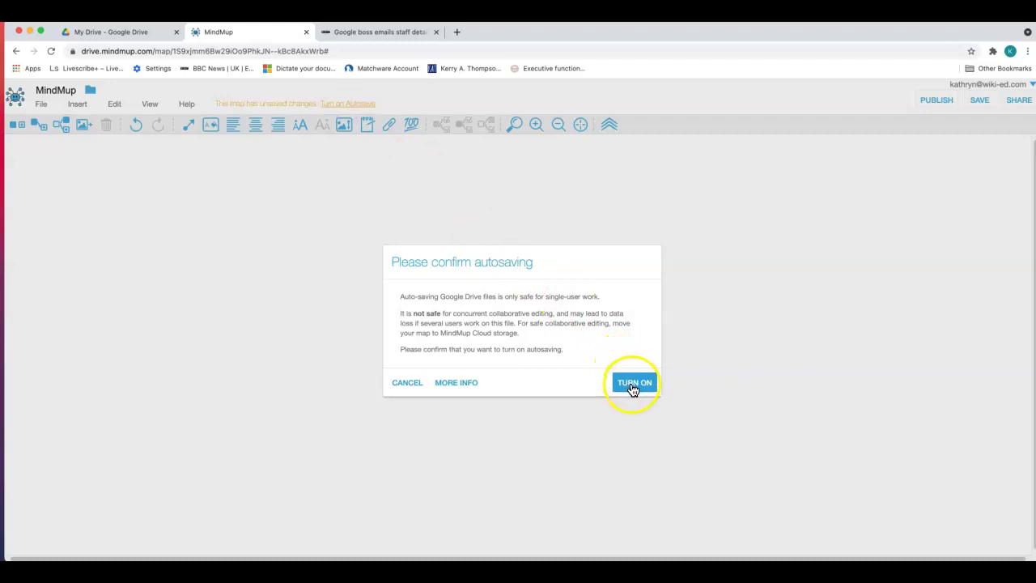
pyautogui.click(634, 384)
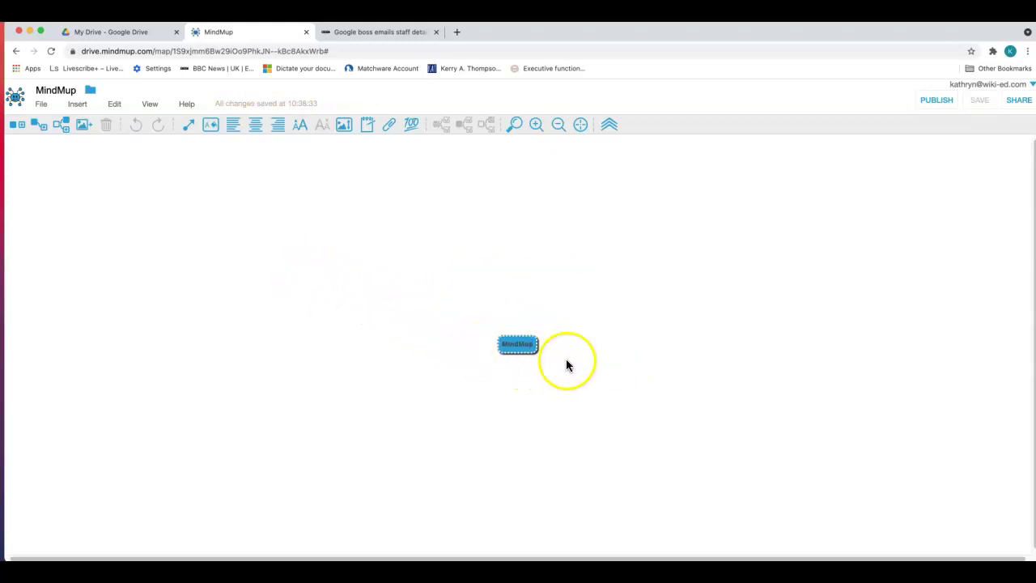
# Step: Customise the map theme with black as the general text colour and white as the general node background
pyautogui.click(152, 104)
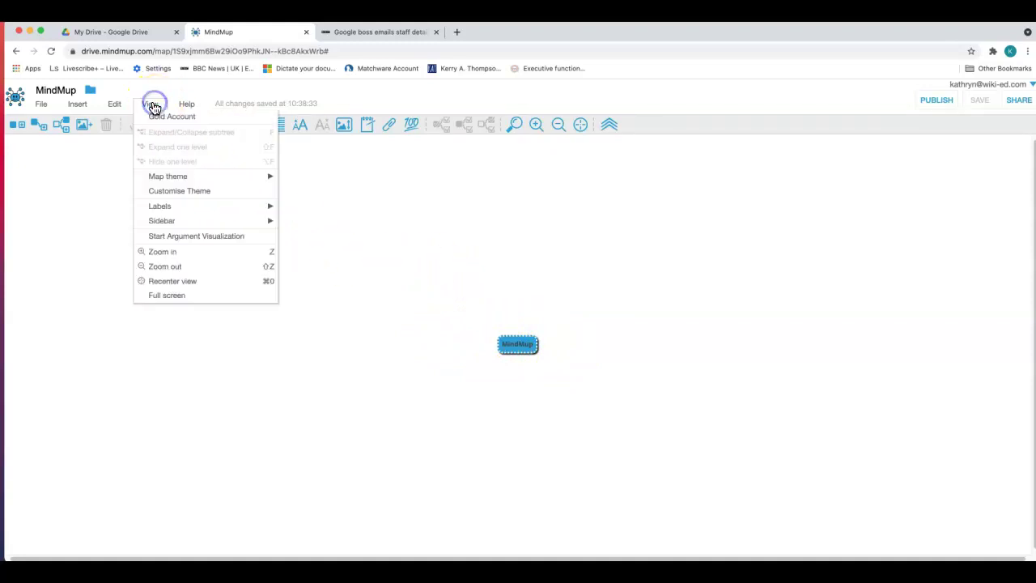
pyautogui.click(170, 191)
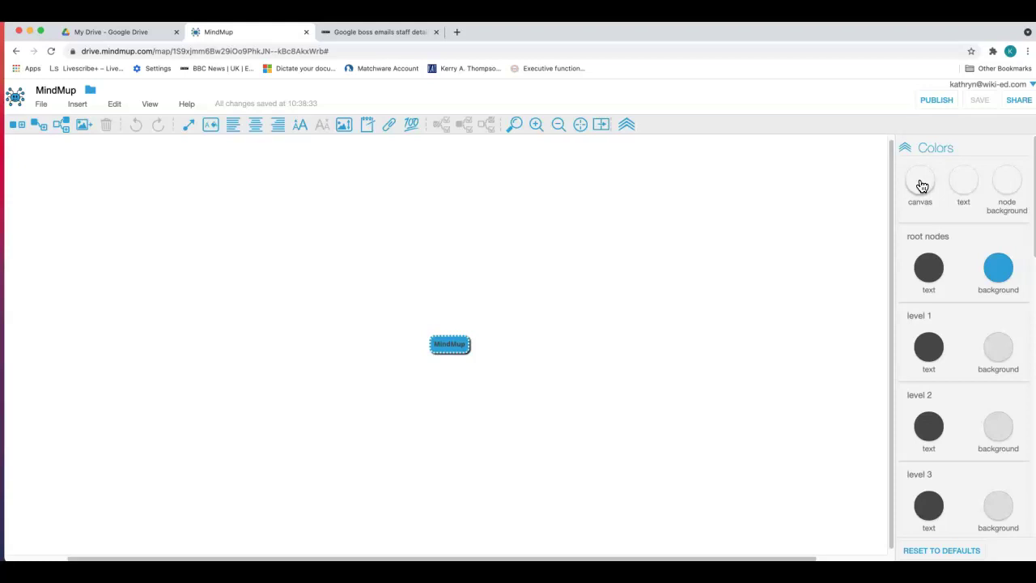
pyautogui.click(964, 181)
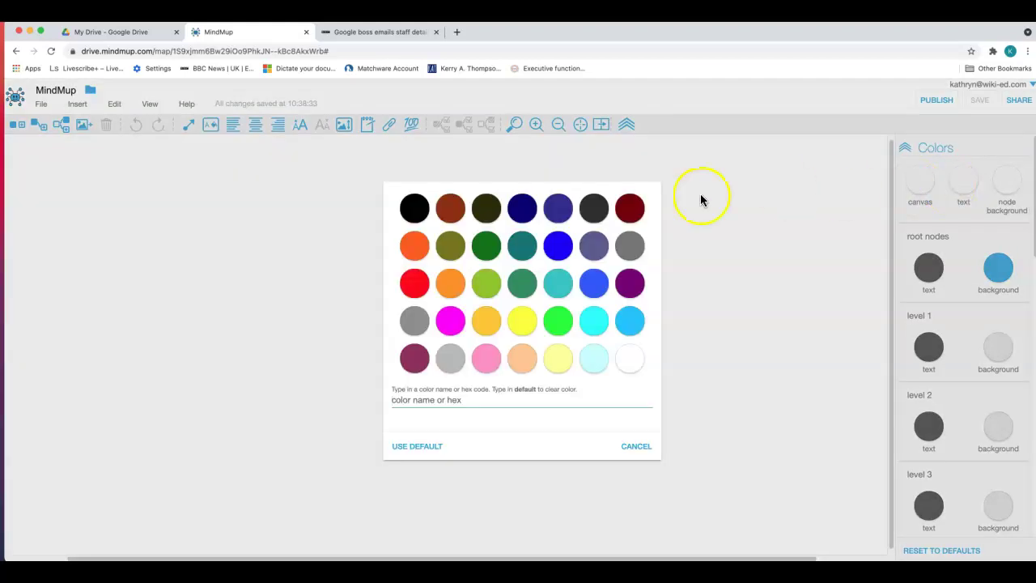
pyautogui.click(407, 208)
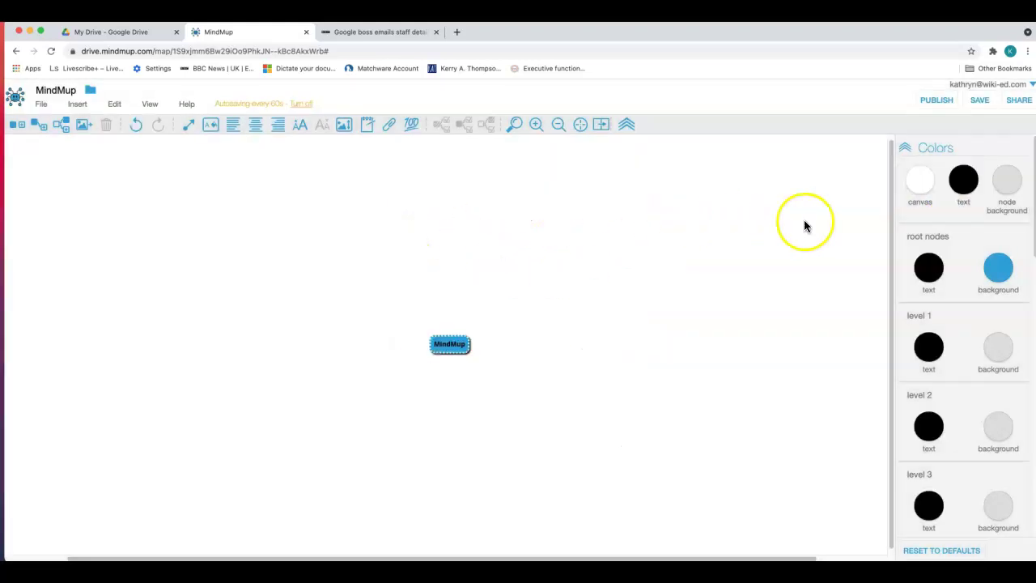
pyautogui.click(1006, 182)
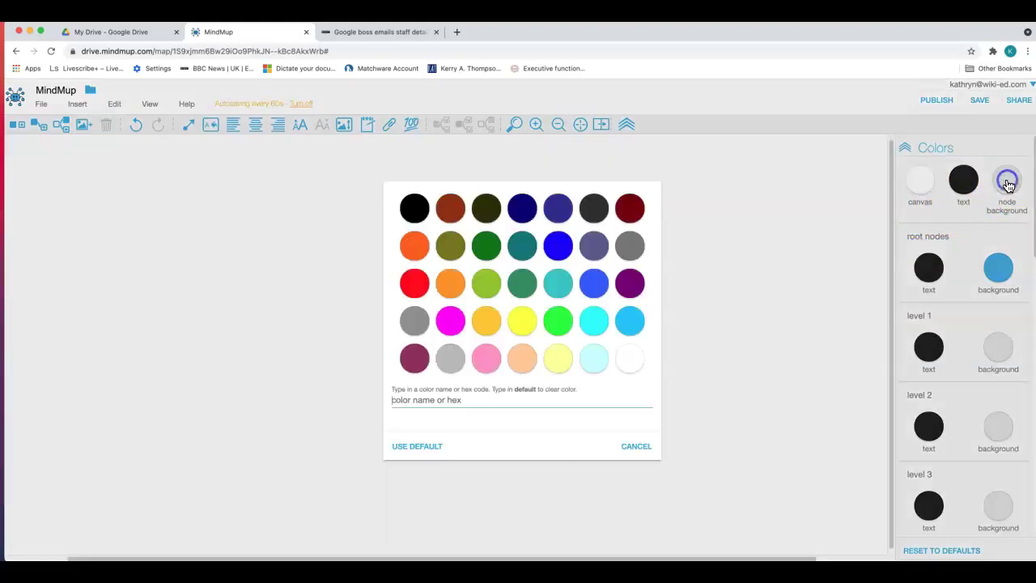
pyautogui.click(629, 362)
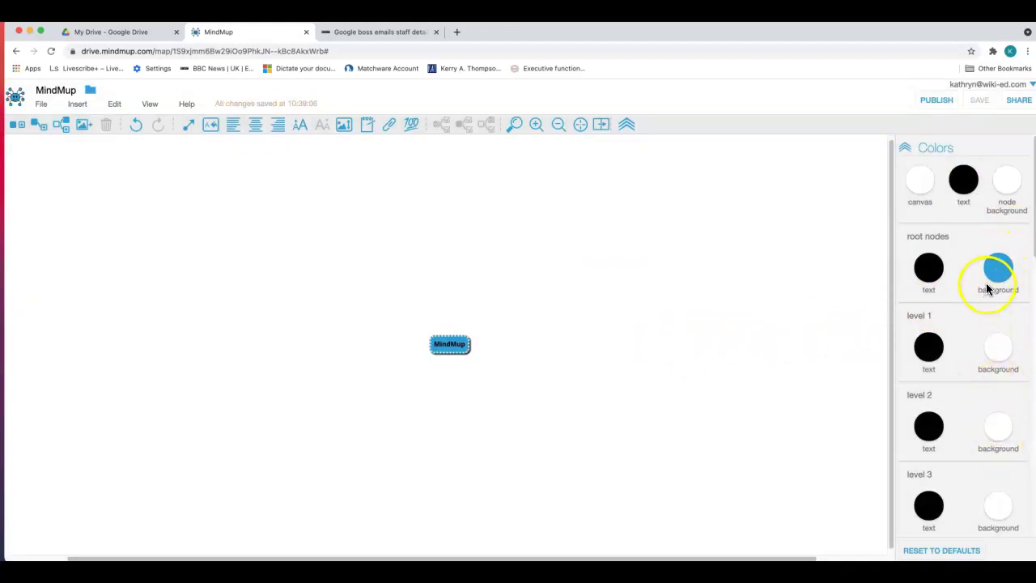
# Step: Set the root nodes' background colour to lightgoldenrodyellow
pyautogui.click(997, 274)
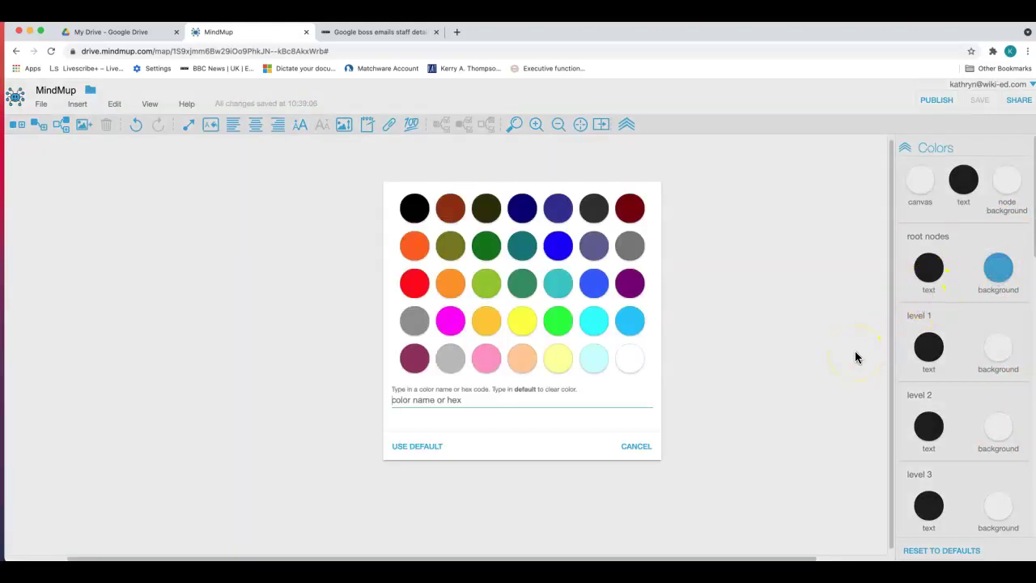
pyautogui.write('l')
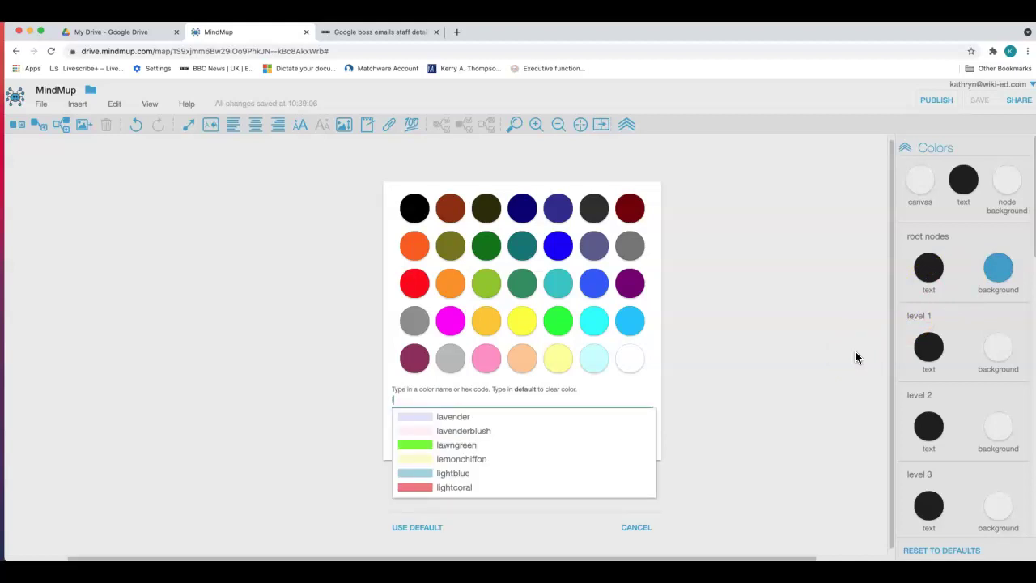
pyautogui.write('i')
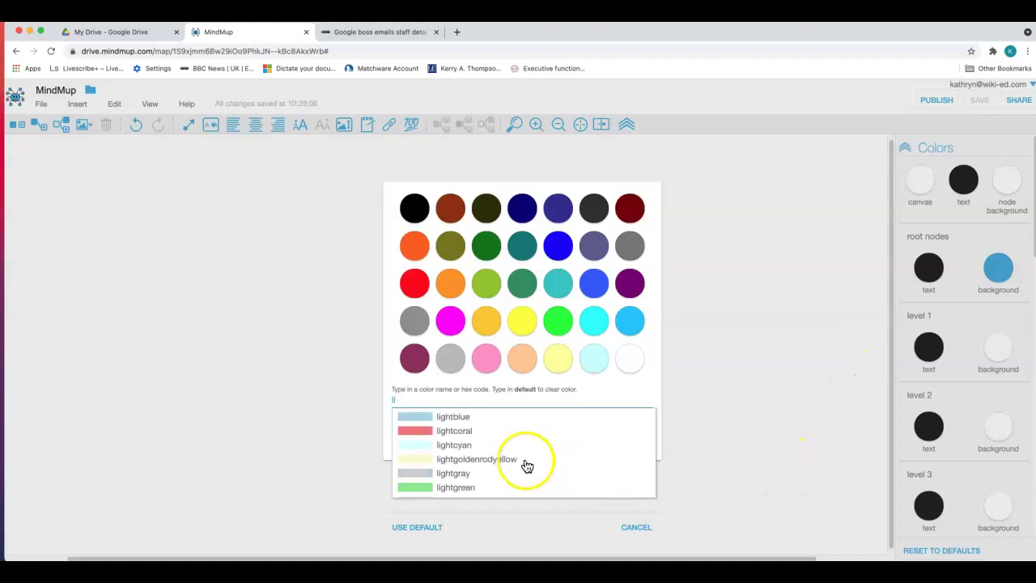
pyautogui.click(468, 459)
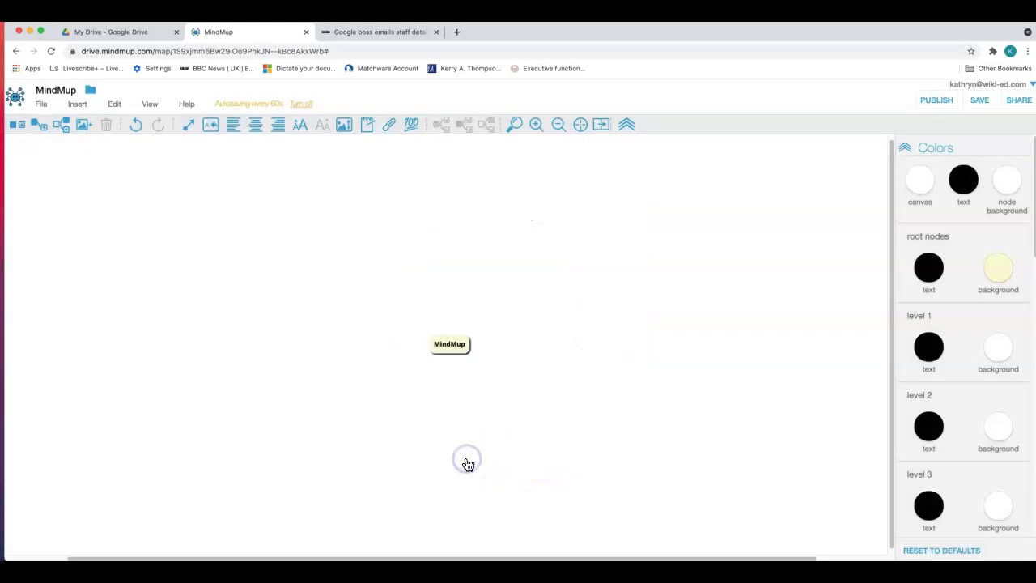
# Step: Set the level 1 nodes' background colour to lightcyan
pyautogui.click(999, 346)
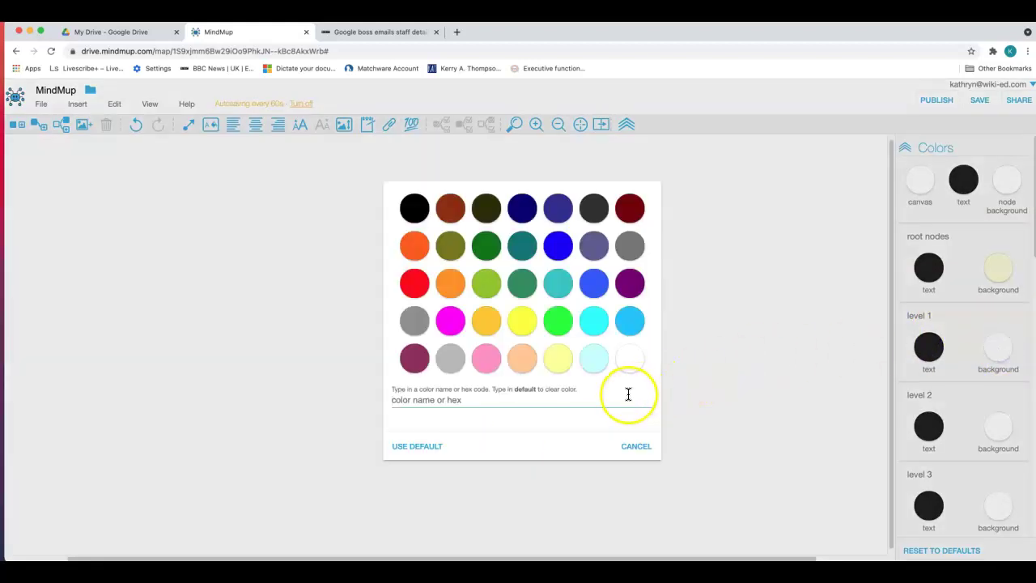
pyautogui.write('ligh')
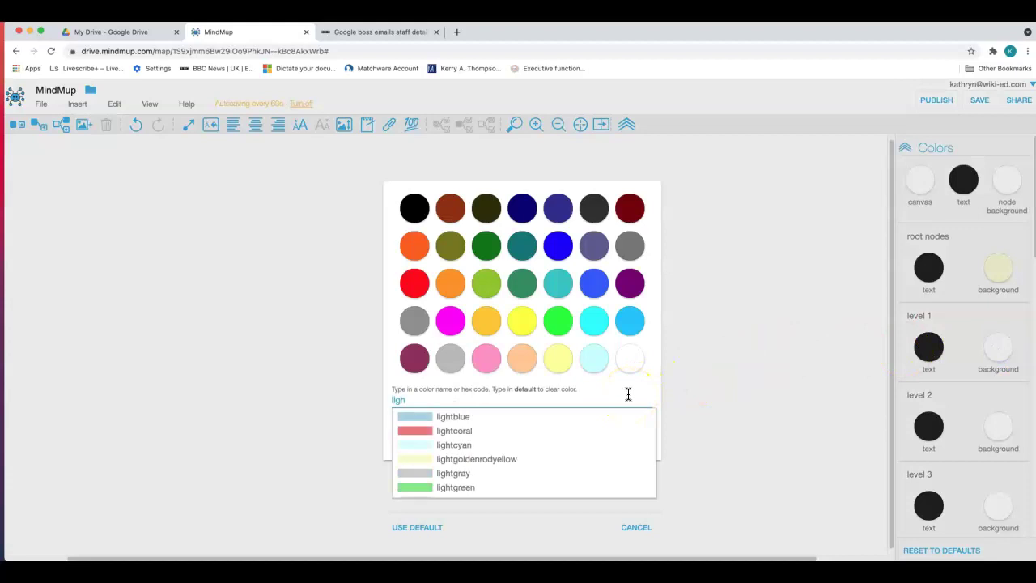
pyautogui.click(451, 444)
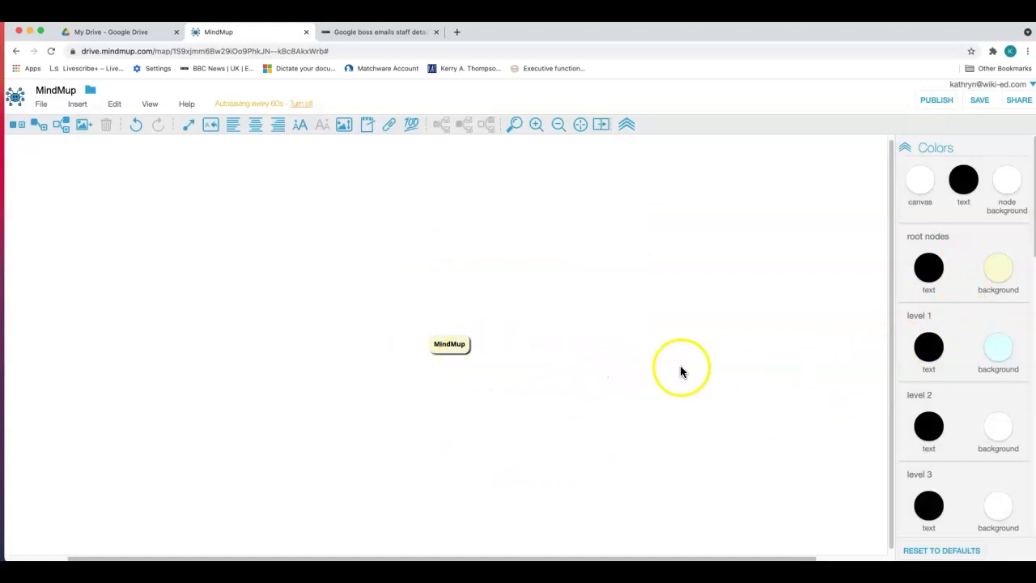
# Step: Enlarge the theme's default text size by seven increments, keeping the Sans font
pyautogui.scroll(-1, 960, 358)
pyautogui.scroll(-3, 962, 356)
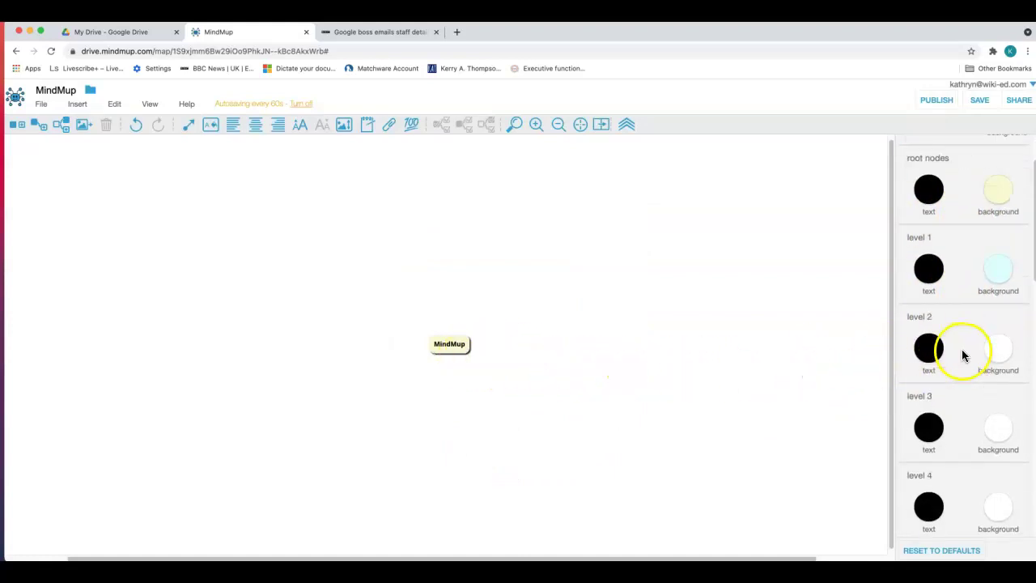
pyautogui.scroll(-5, 961, 357)
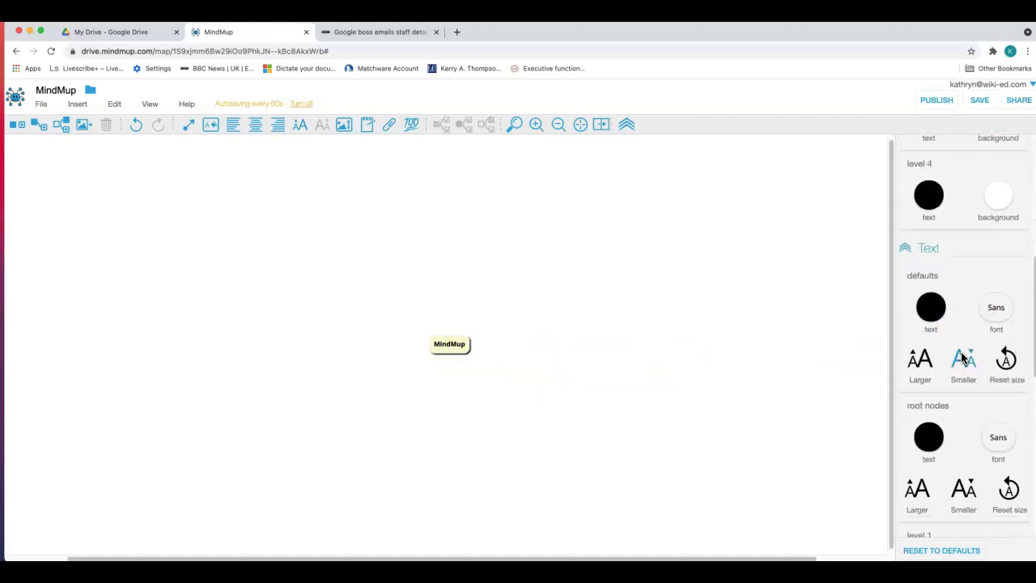
pyautogui.click(997, 313)
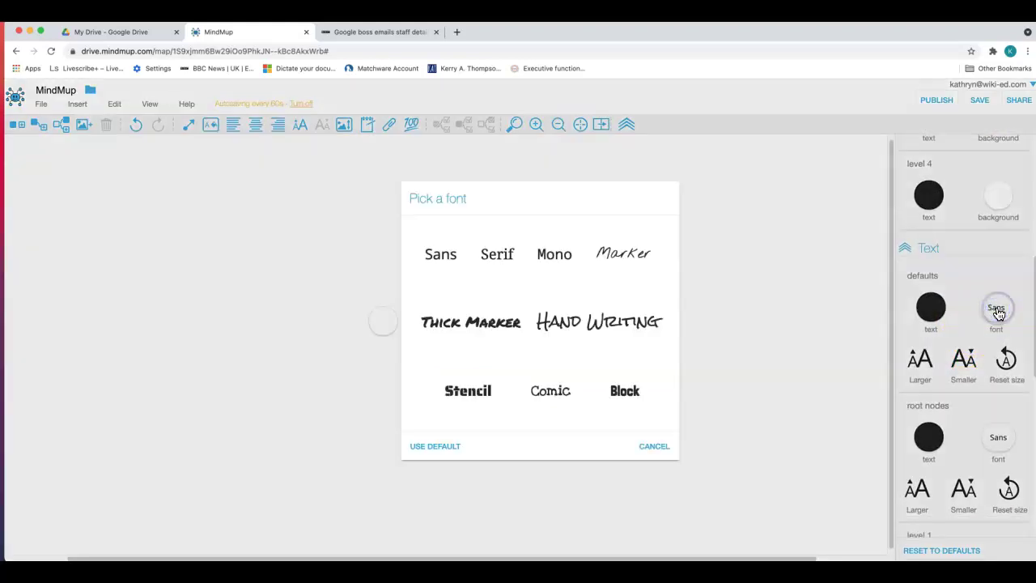
pyautogui.click(650, 453)
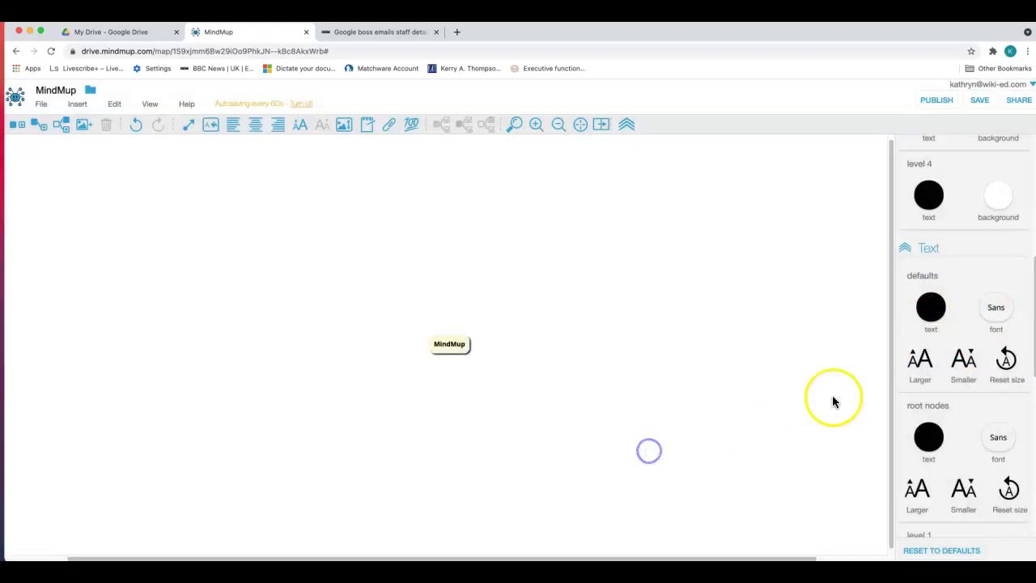
pyautogui.click(920, 364)
pyautogui.click(920, 365)
pyautogui.click(920, 364)
pyautogui.click(921, 364)
pyautogui.click(921, 364)
pyautogui.click(920, 364)
pyautogui.click(921, 367)
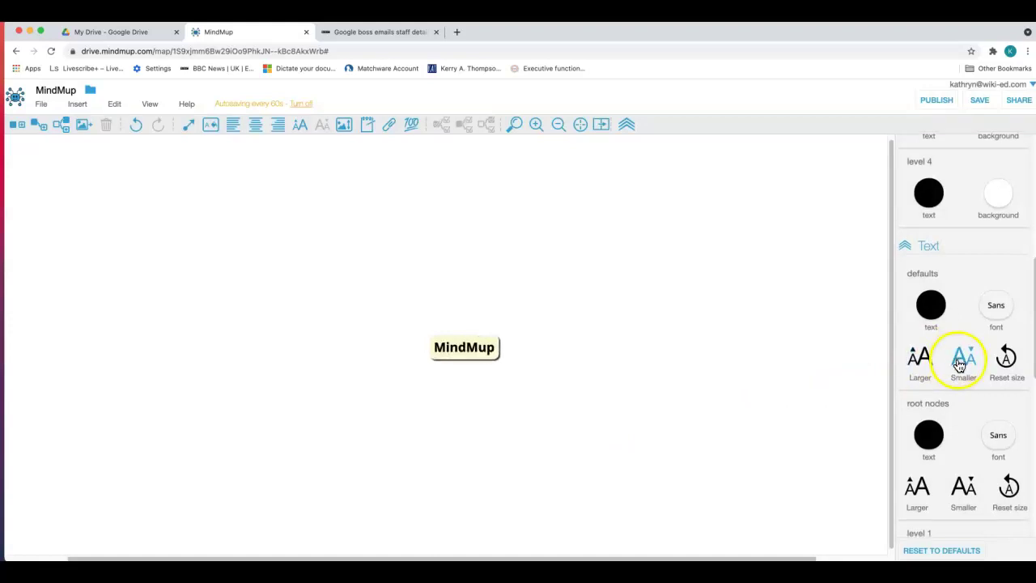
# Step: Close the theme customisation settings to return to the full map canvas
pyautogui.scroll(-5, 960, 364)
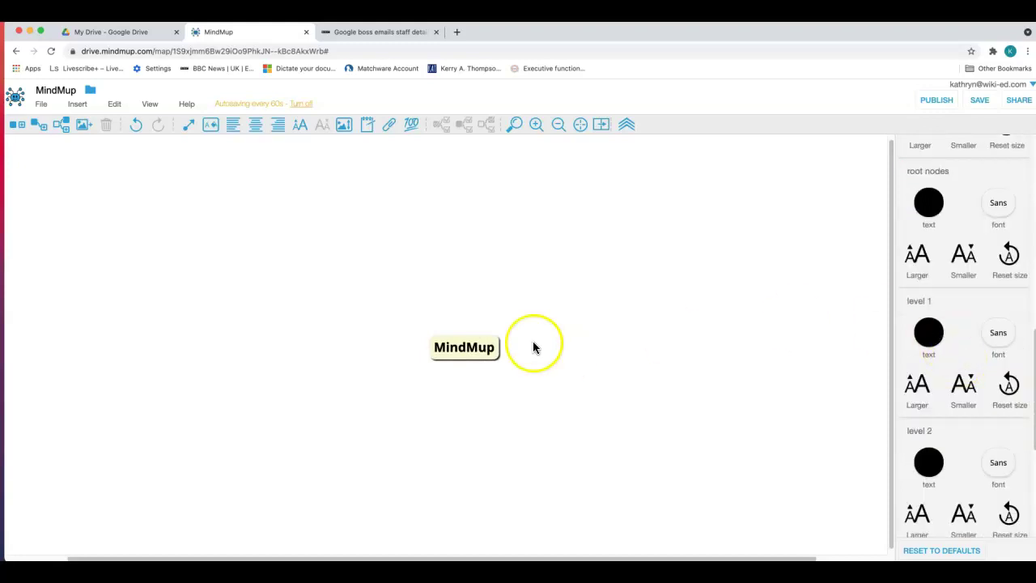
pyautogui.click(149, 104)
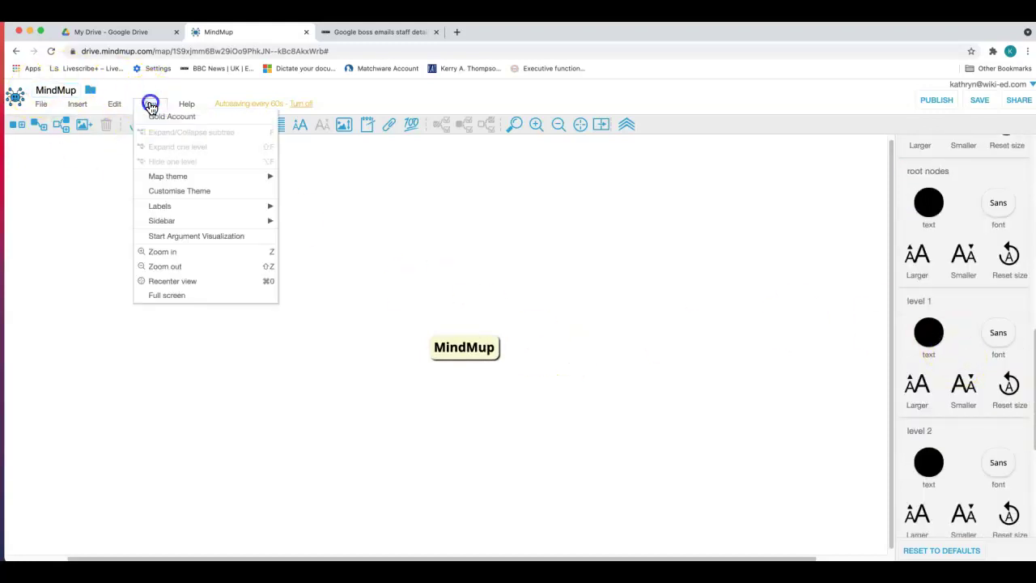
pyautogui.click(182, 190)
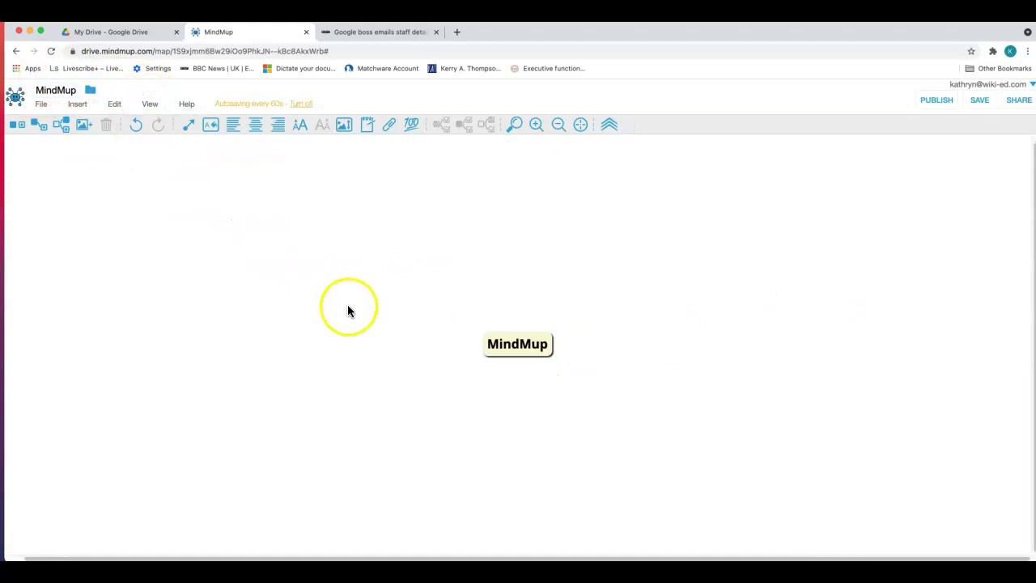
# Step: Add a child node "Level 1 (tab)" to the MindMup root node and give it a child node "Level 2 Tab"
pyautogui.click(523, 347)
pyautogui.press('Tab')
pyautogui.write('Level 1 (tab)')
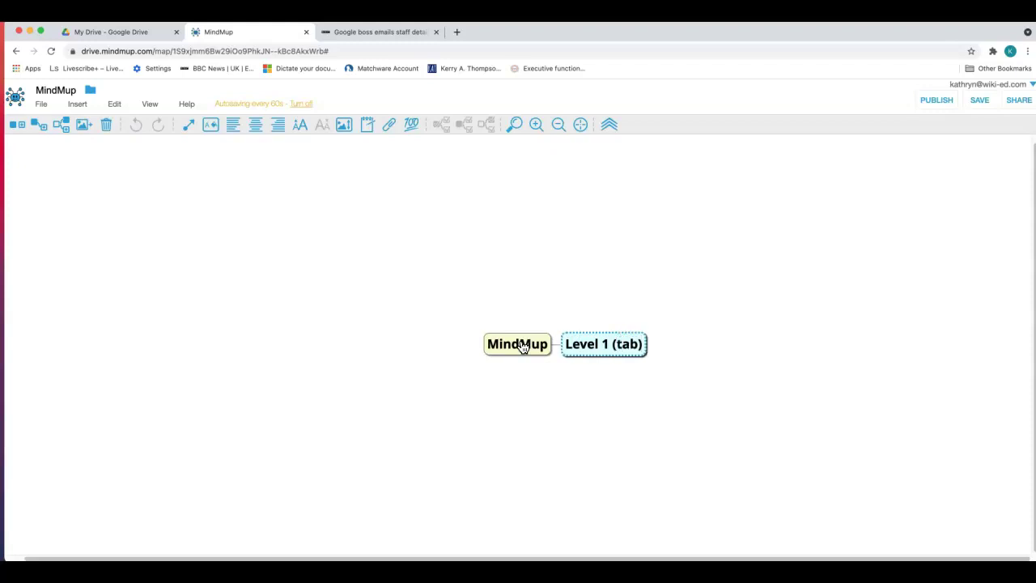
pyautogui.press('Tab')
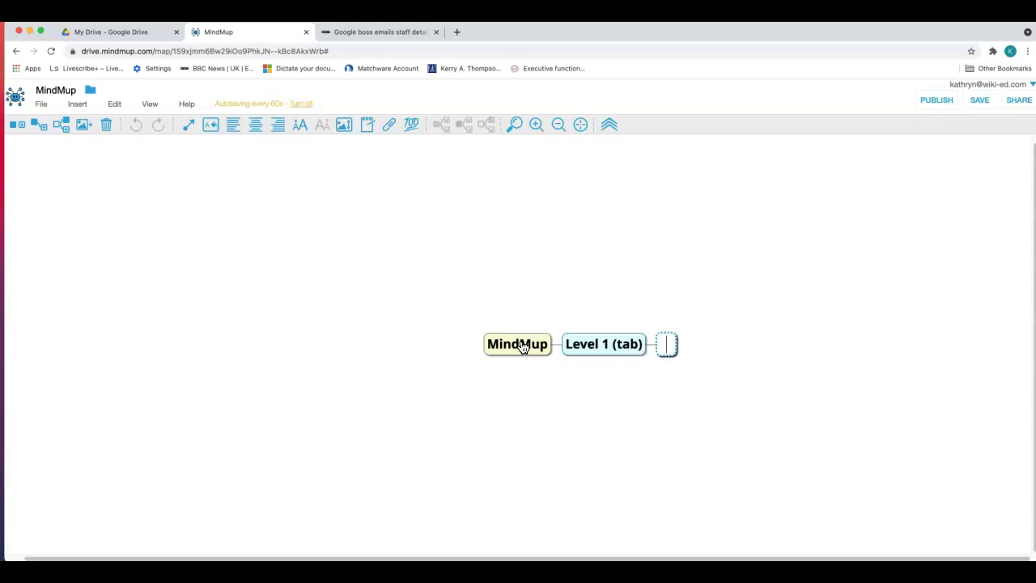
pyautogui.write('Level')
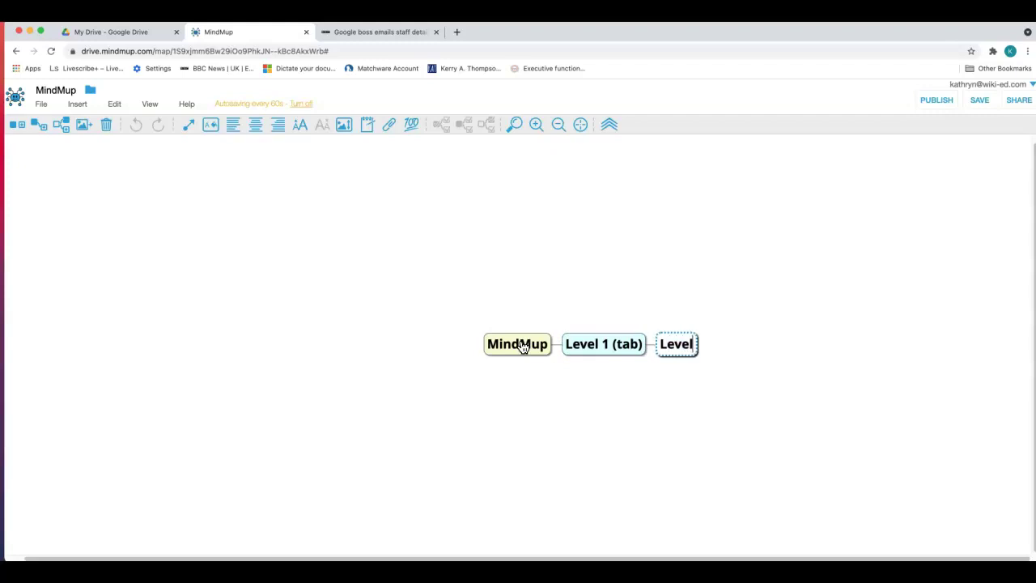
pyautogui.write(' 2 Tab')
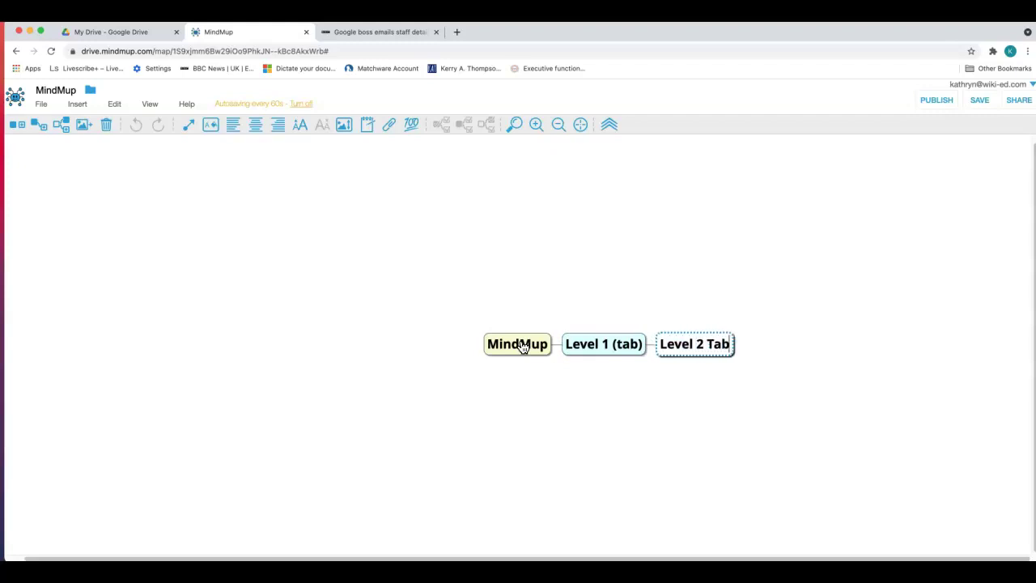
pyautogui.press('Return')
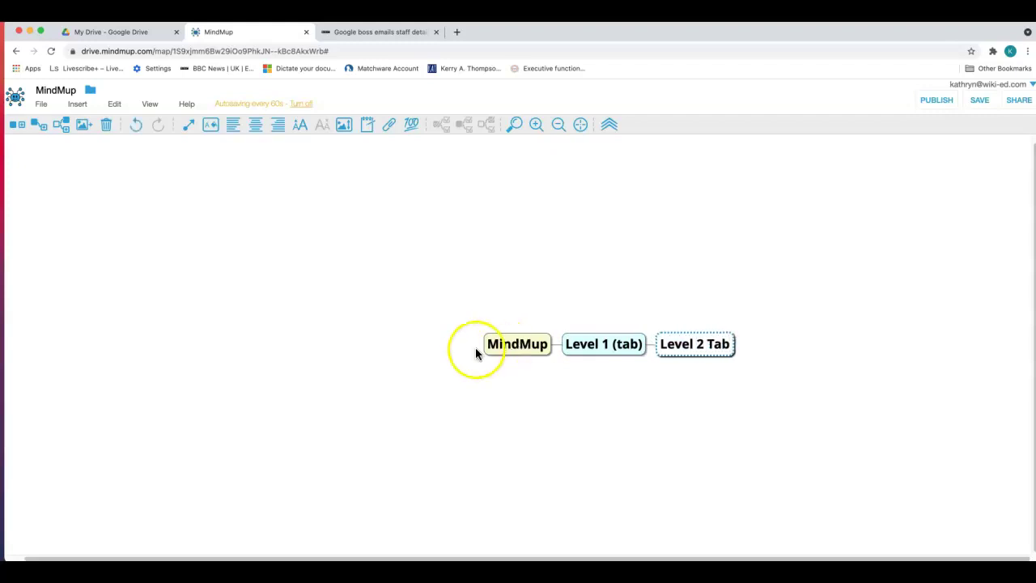
# Step: Add a sibling node below "Level 1 (tab)" with the text "Same level (enter)"
pyautogui.click(622, 346)
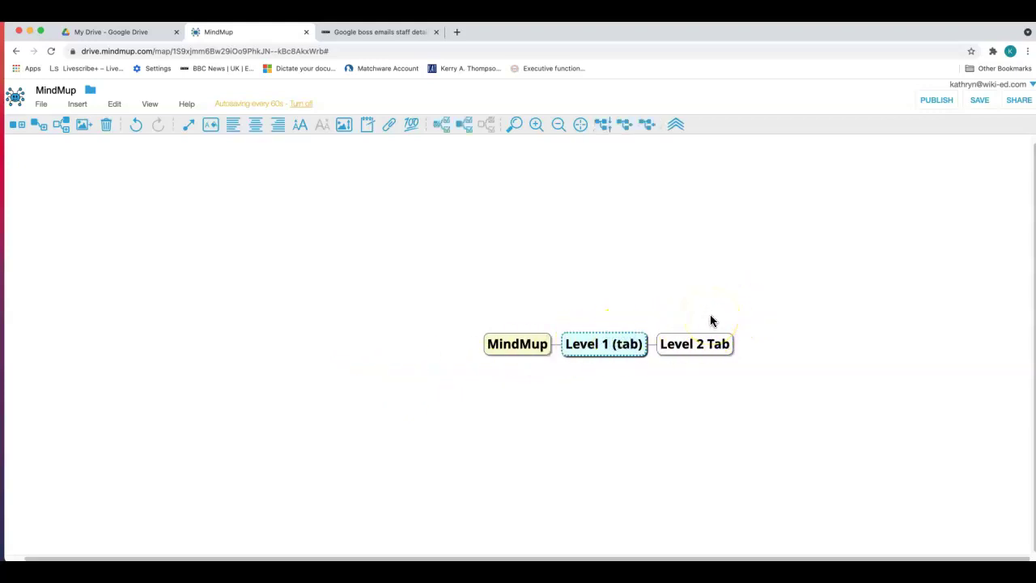
pyautogui.press('Return')
pyautogui.write('Same levle')
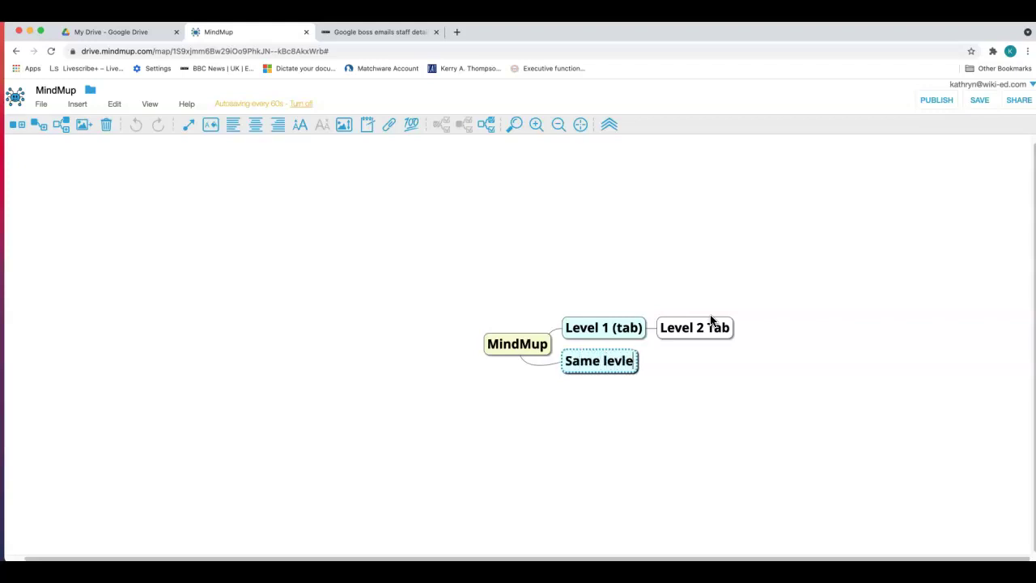
pyautogui.press('BackSpace')
pyautogui.press('BackSpace')
pyautogui.press('BackSpace')
pyautogui.write('vel (')
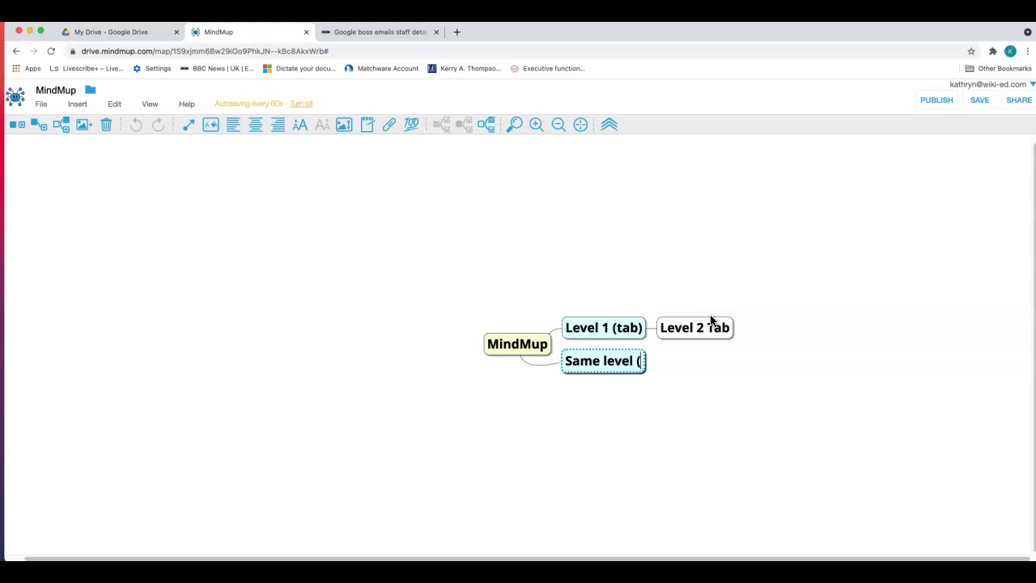
pyautogui.write('enter)')
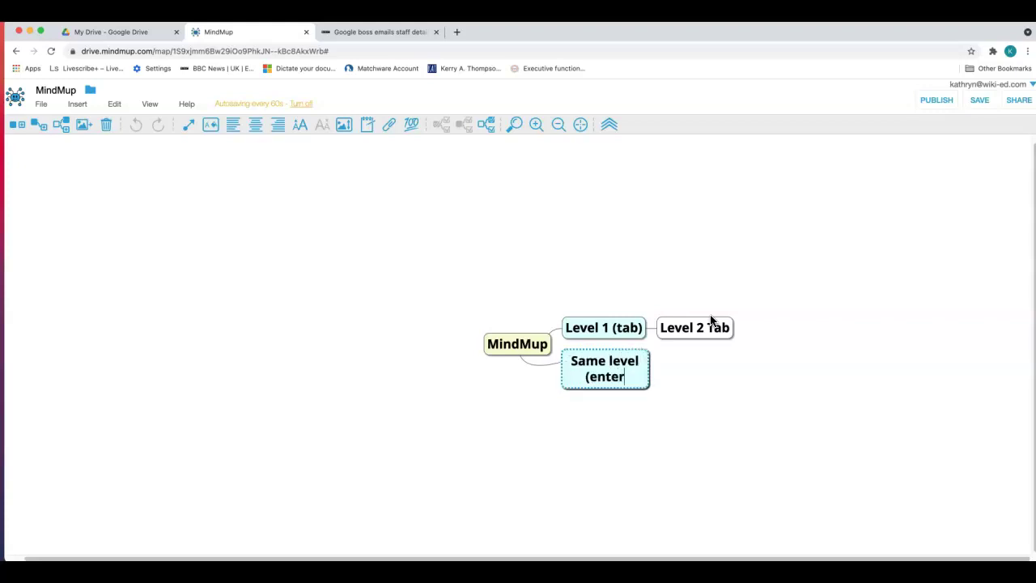
pyautogui.press('Return')
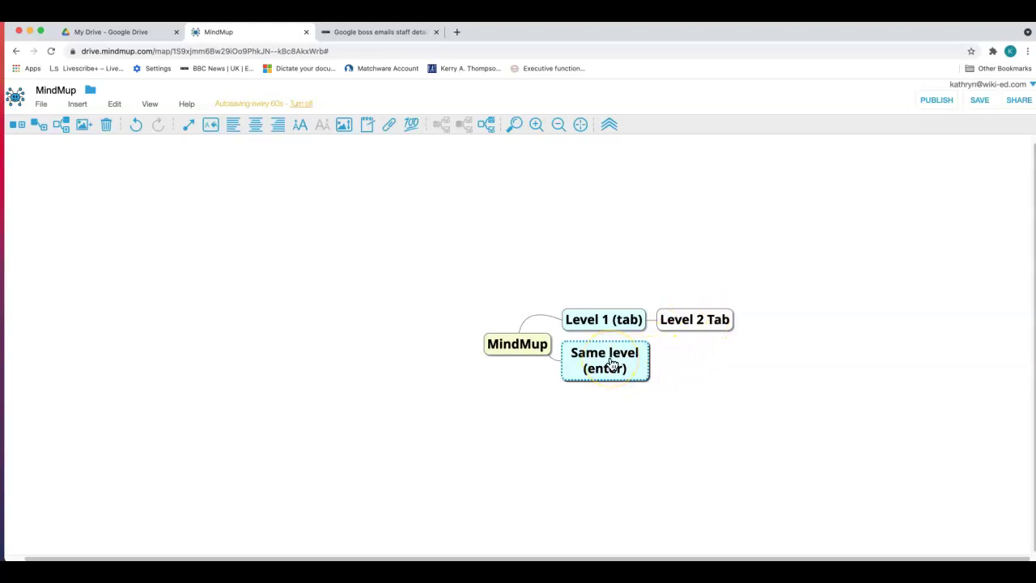
# Step: Add a further level 1 node named "Attachments" and give it a child node "Hyperlink"
pyautogui.press('Return')
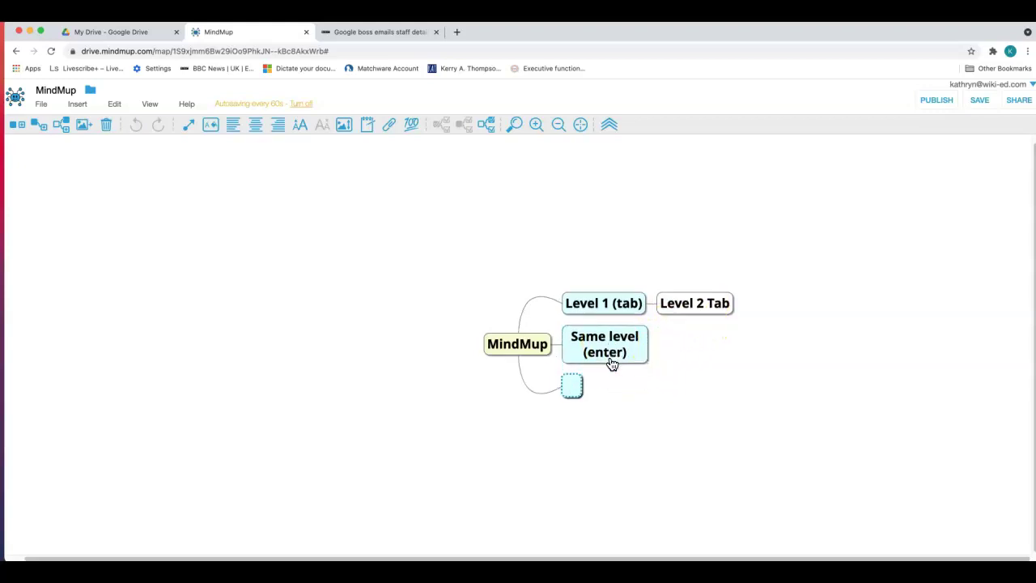
pyautogui.write('Attachments')
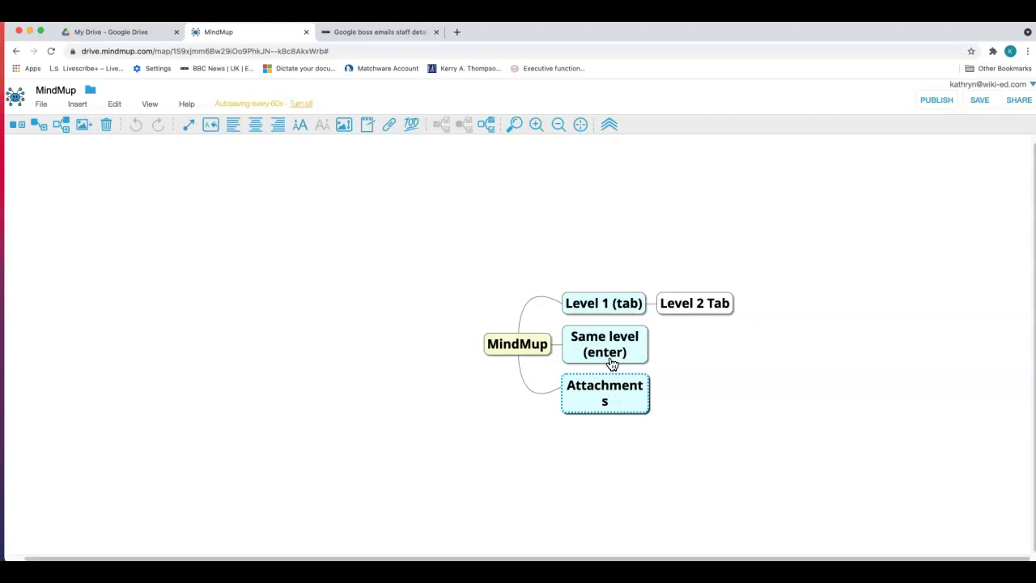
pyautogui.press('Return')
pyautogui.press('Tab')
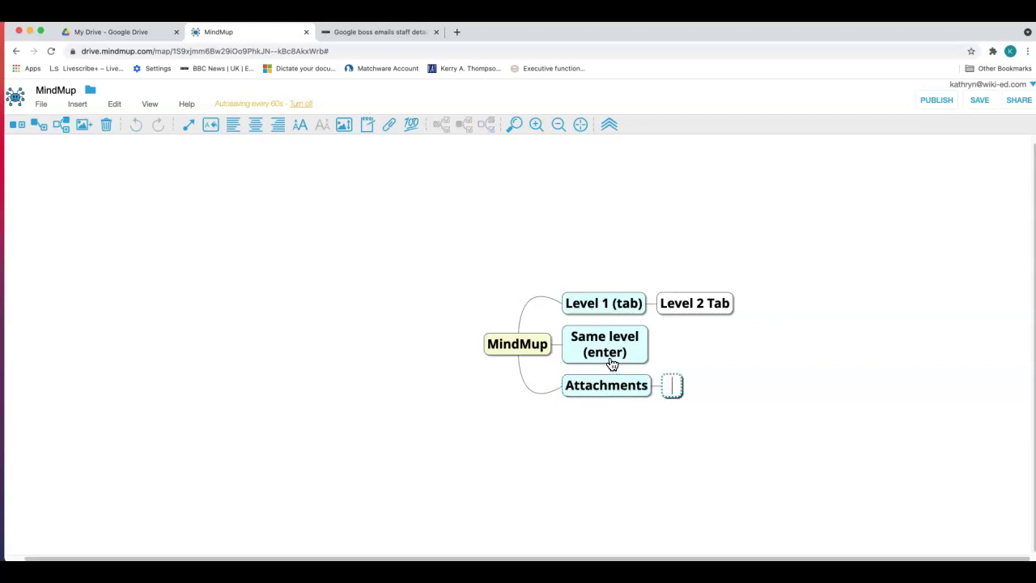
pyautogui.write('Hyperlink')
pyautogui.press('Return')
# Step: Add the sibling nodes "Note", "File" and "Sticker" below the Hyperlink node
pyautogui.press('Return')
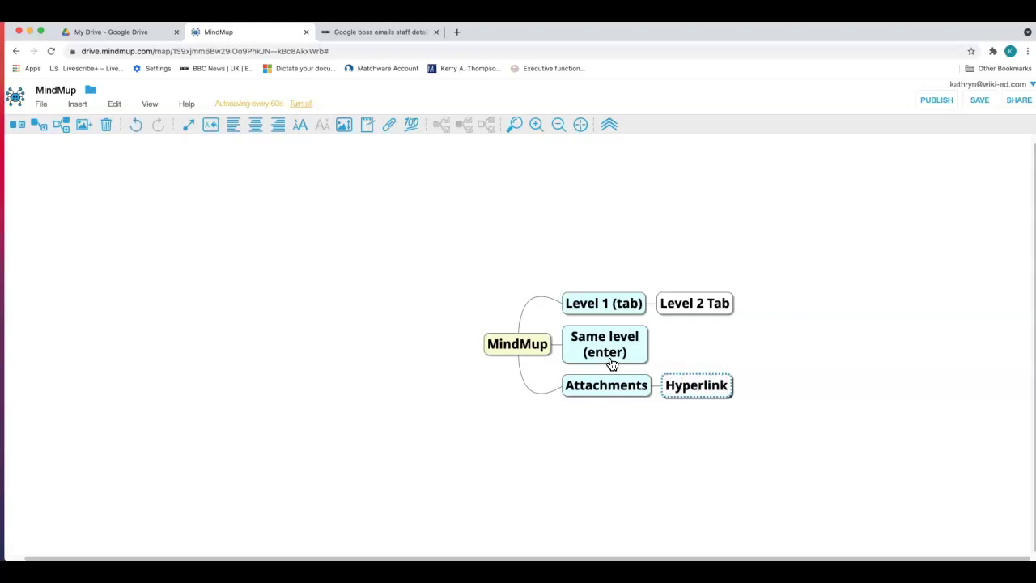
pyautogui.write('Note')
pyautogui.press('Return')
pyautogui.press('Return')
pyautogui.write('File')
pyautogui.press('Return')
pyautogui.press('Return')
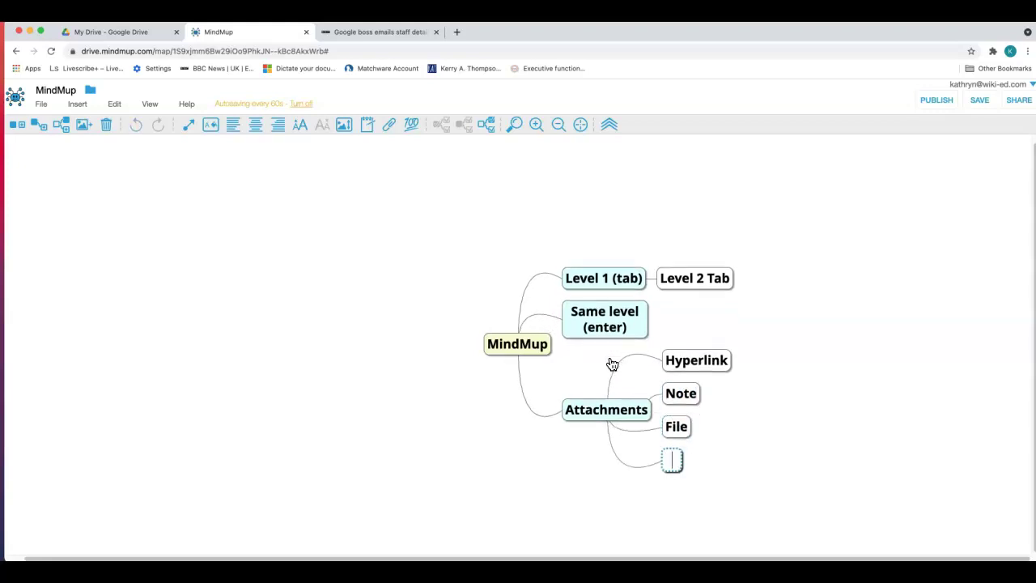
pyautogui.write('cker')
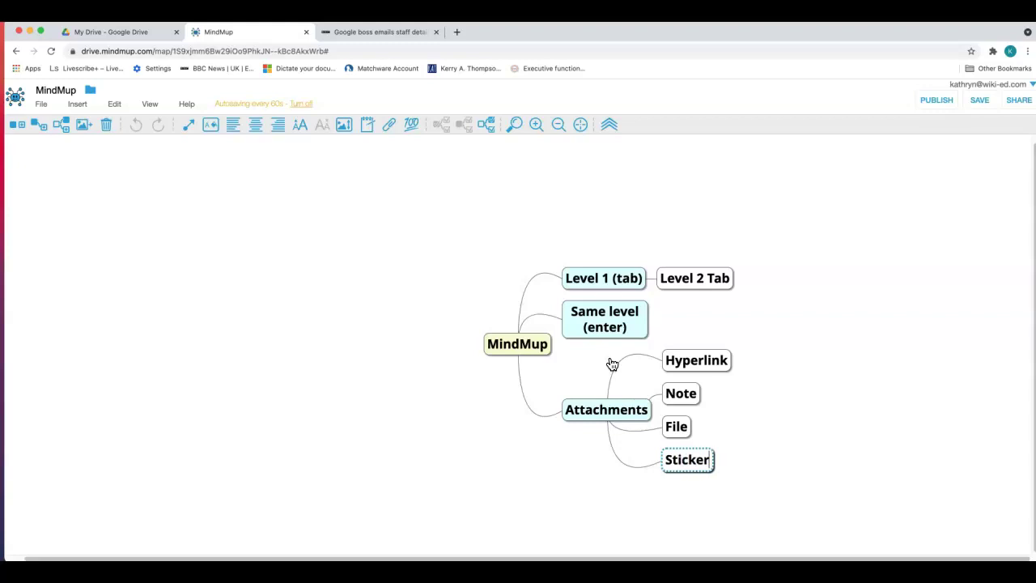
# Step: Copy the web address of the open BBC article "Google boss emails staff detailing return to office" for the Hyperlink node
pyautogui.click(705, 364)
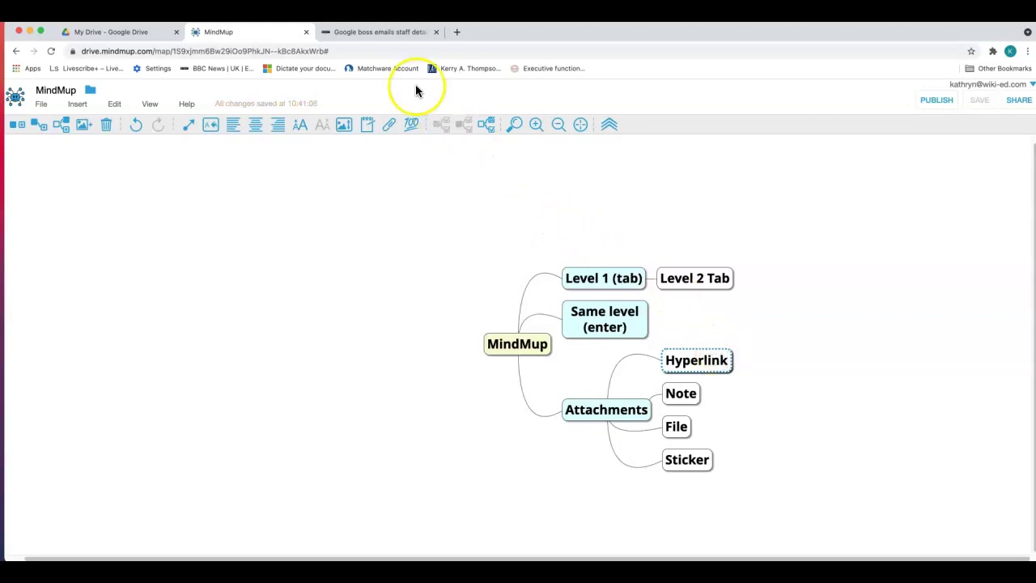
pyautogui.click(379, 32)
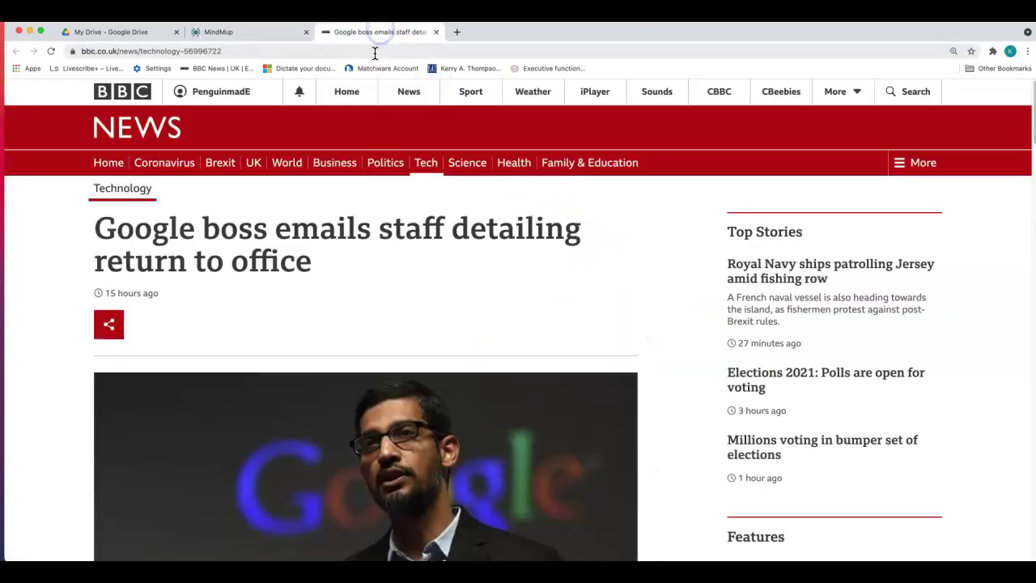
pyautogui.click(375, 51)
pyautogui.press('super+c')
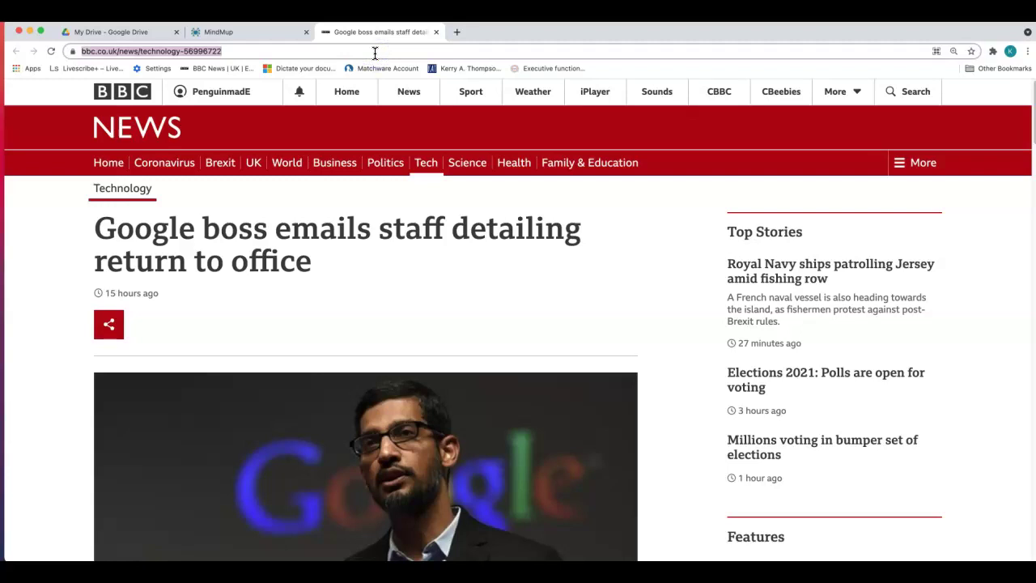
# Step: Paste the copied BBC address after the Hyperlink node's text, test the resulting link and return to the mind map
pyautogui.click(259, 33)
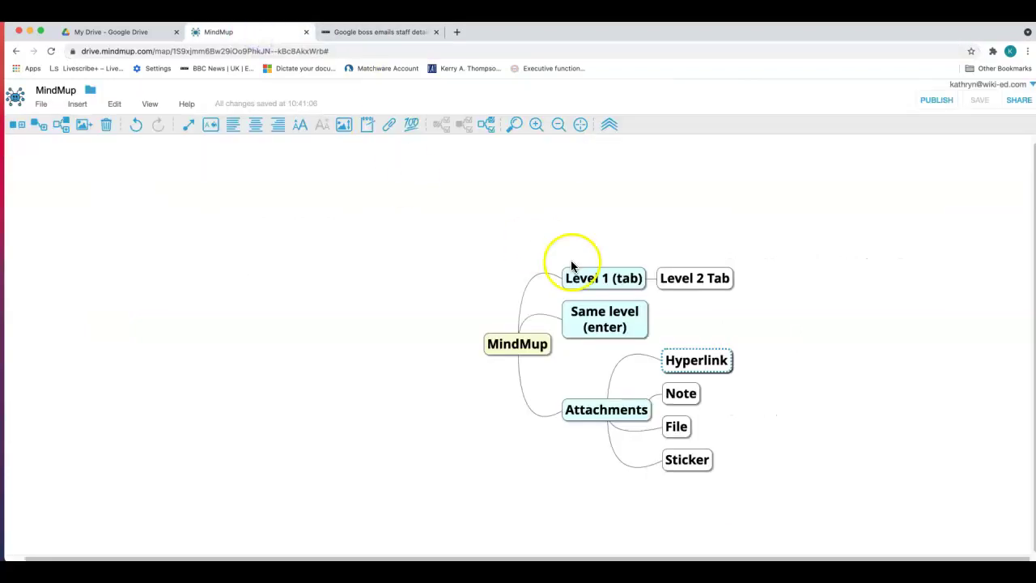
pyautogui.click(726, 364)
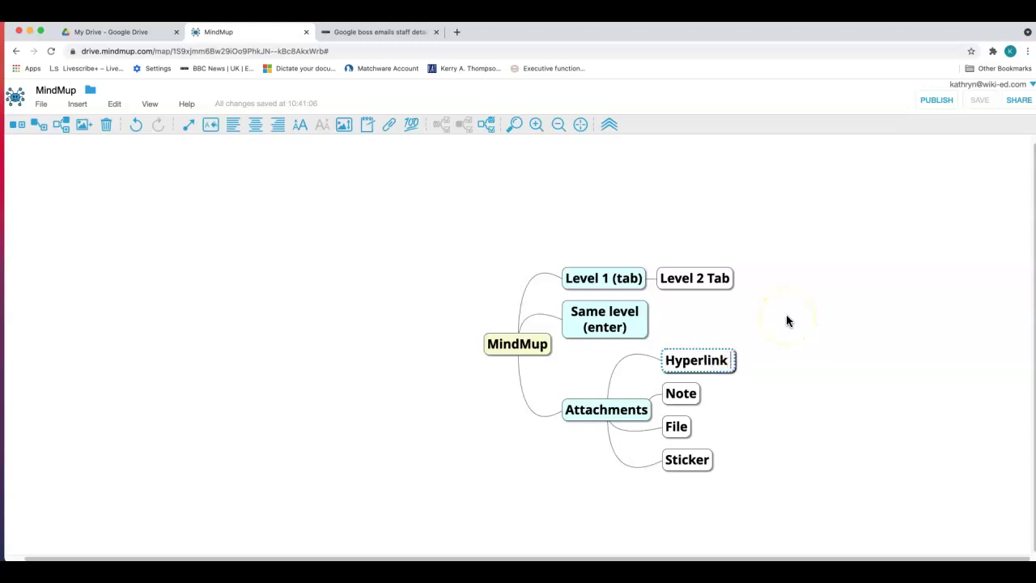
pyautogui.press('super+v')
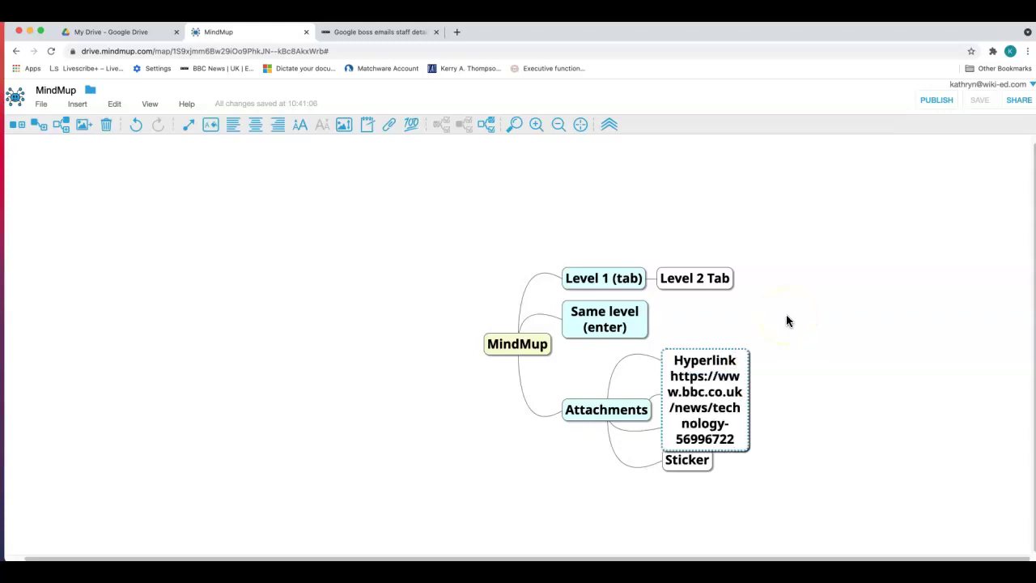
pyautogui.press('Return')
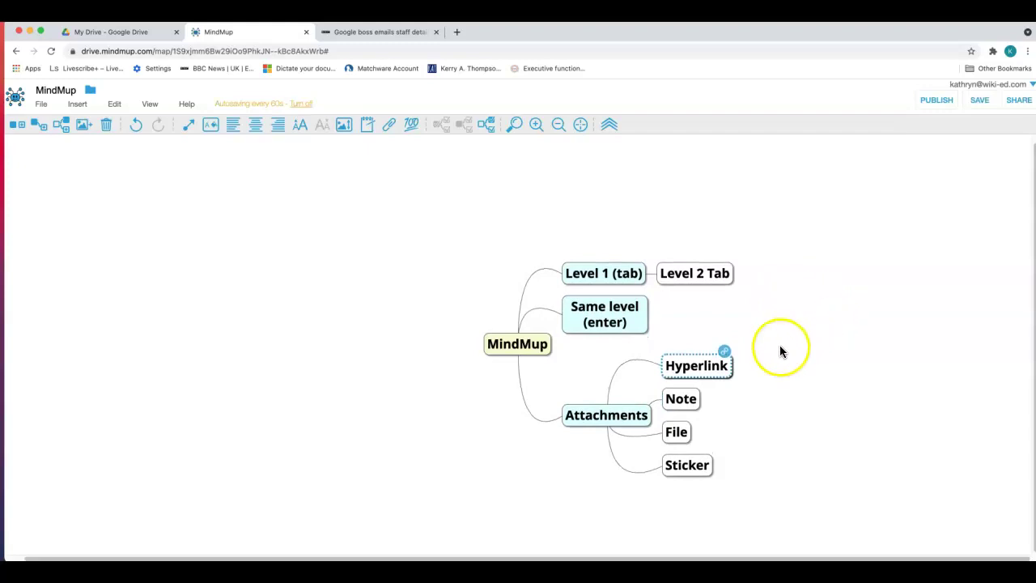
pyautogui.click(724, 353)
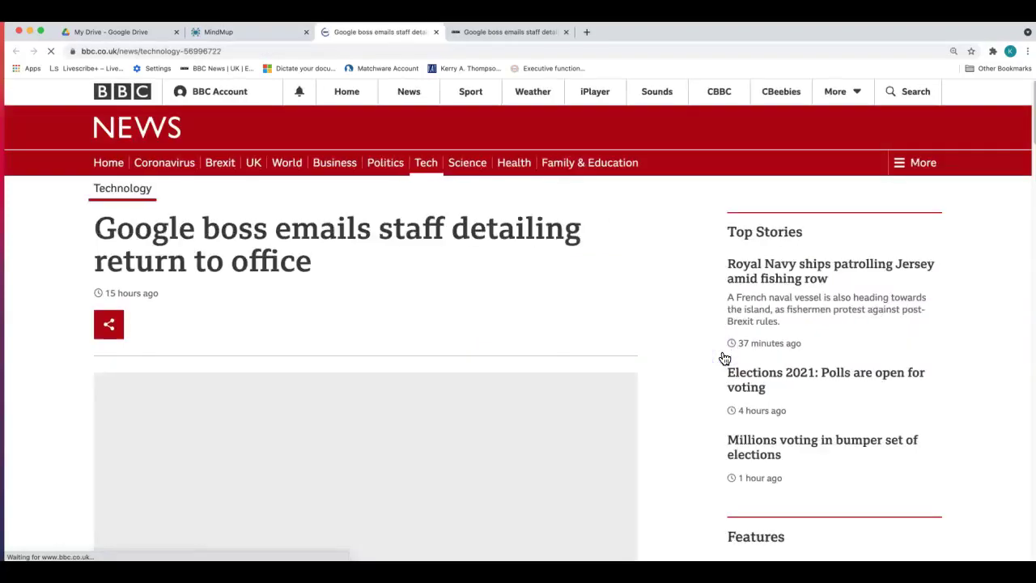
pyautogui.click(255, 37)
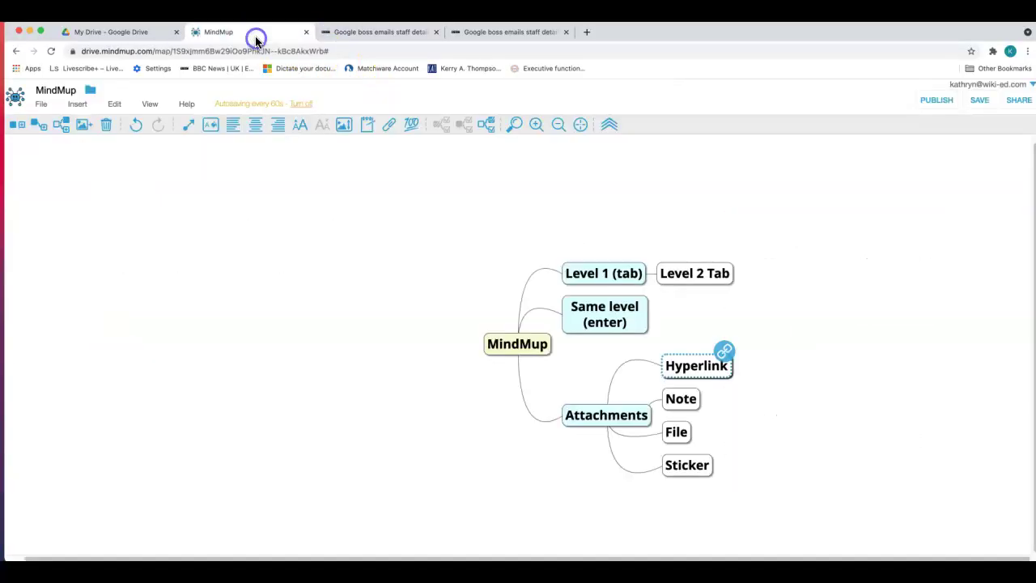
# Step: Attach a short text note starting with "This is a" to the Note node and close the notes editor
pyautogui.click(680, 400)
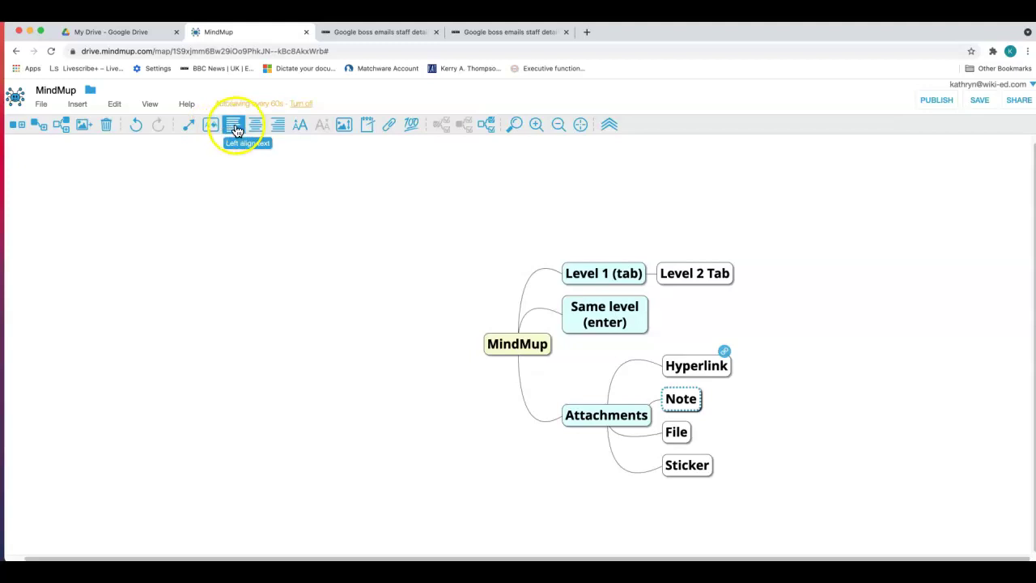
pyautogui.click(368, 129)
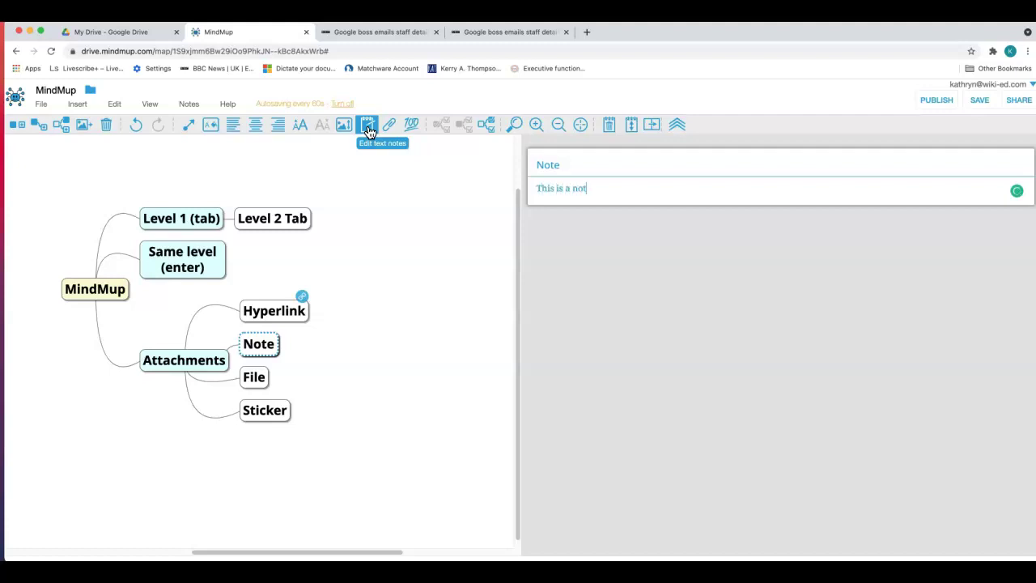
pyautogui.click(654, 128)
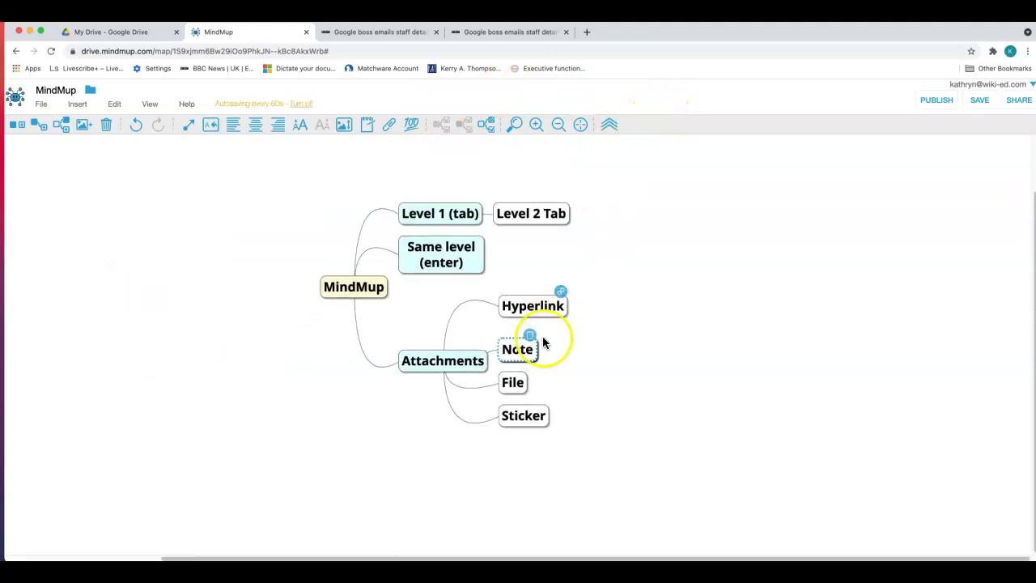
# Step: Attach Kindle-App-796x402.jpg from the AT Tools folder in Google Drive to the File node
pyautogui.click(513, 382)
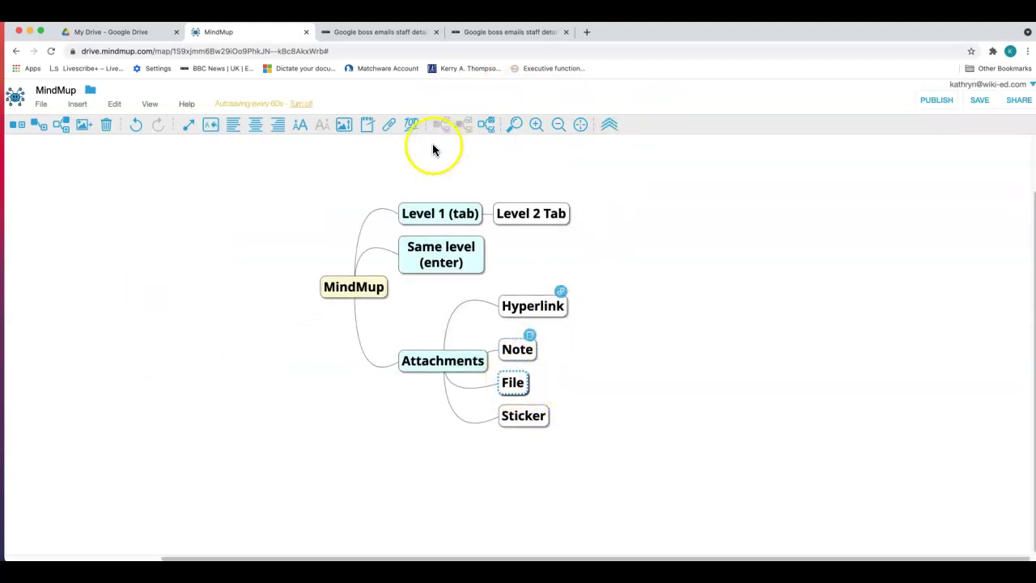
pyautogui.click(387, 126)
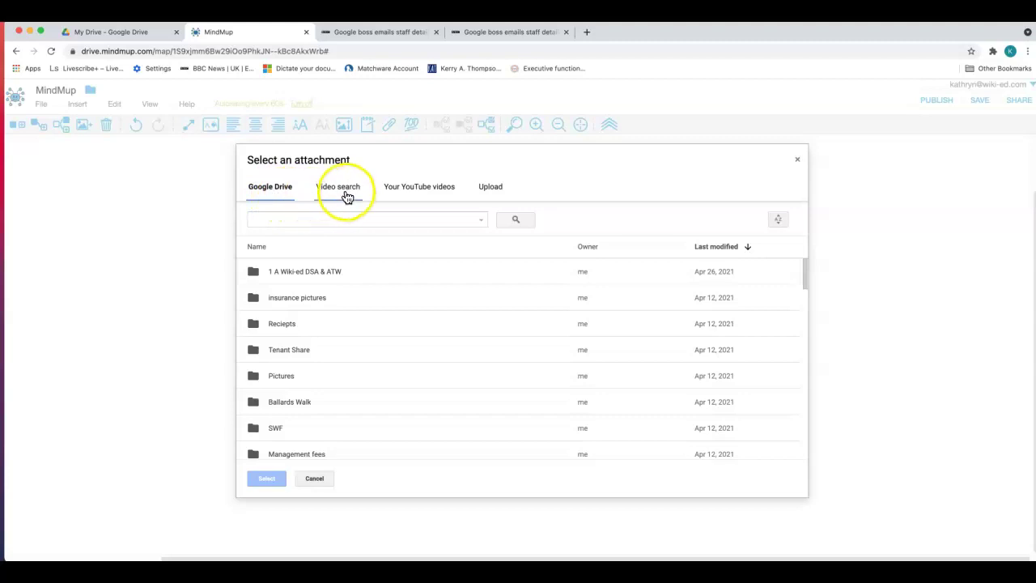
pyautogui.scroll(-5, 440, 332)
pyautogui.scroll(-10, 439, 329)
pyautogui.scroll(-10, 437, 330)
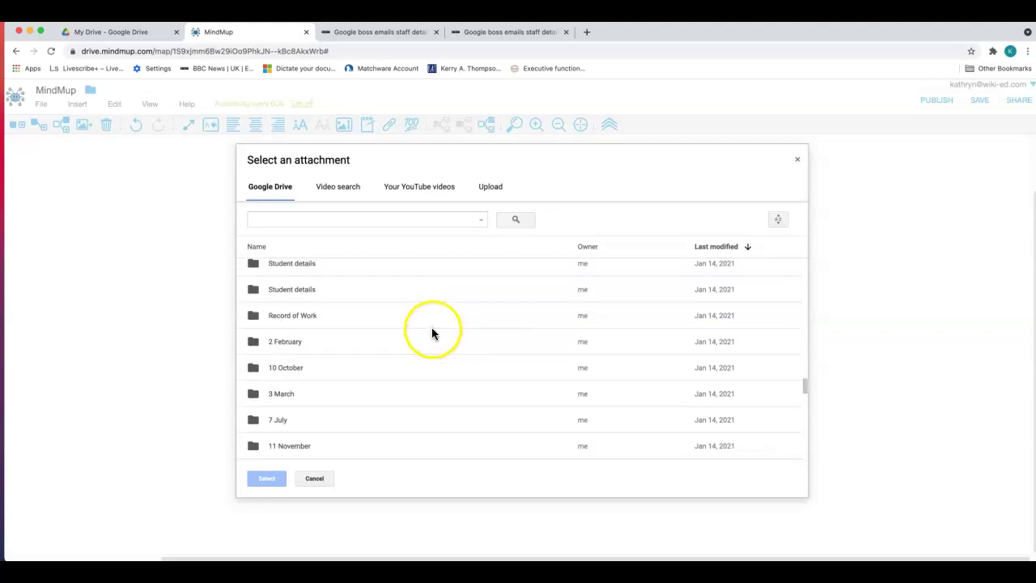
pyautogui.scroll(-10, 427, 324)
pyautogui.scroll(-5, 348, 342)
pyautogui.scroll(1, 300, 303)
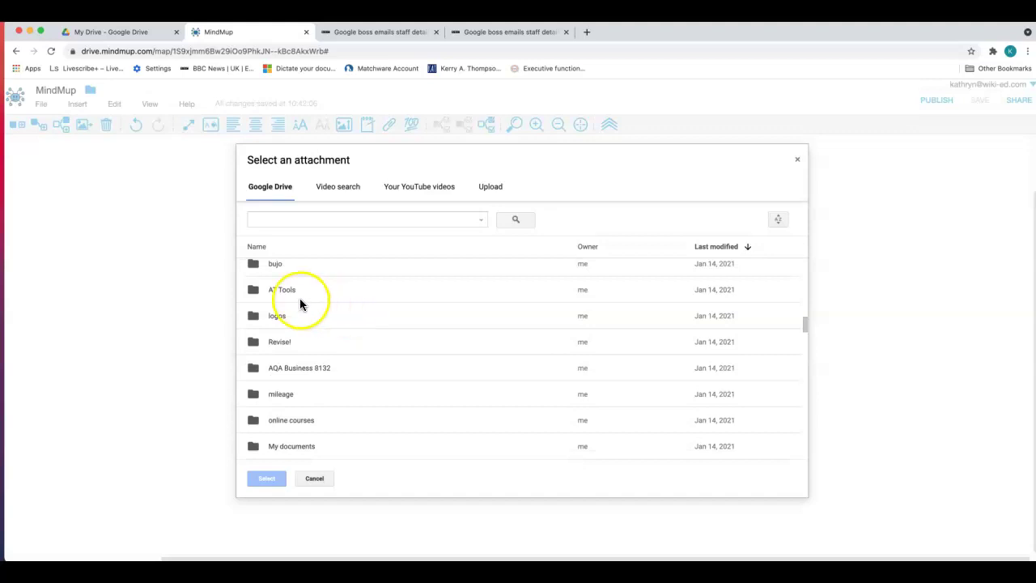
pyautogui.doubleClick(273, 289)
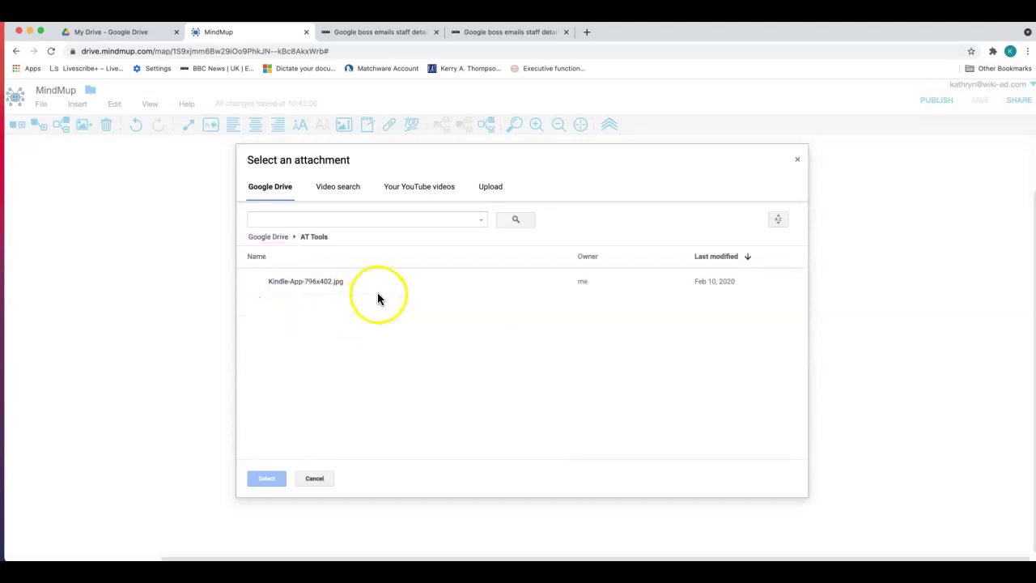
pyautogui.click(313, 281)
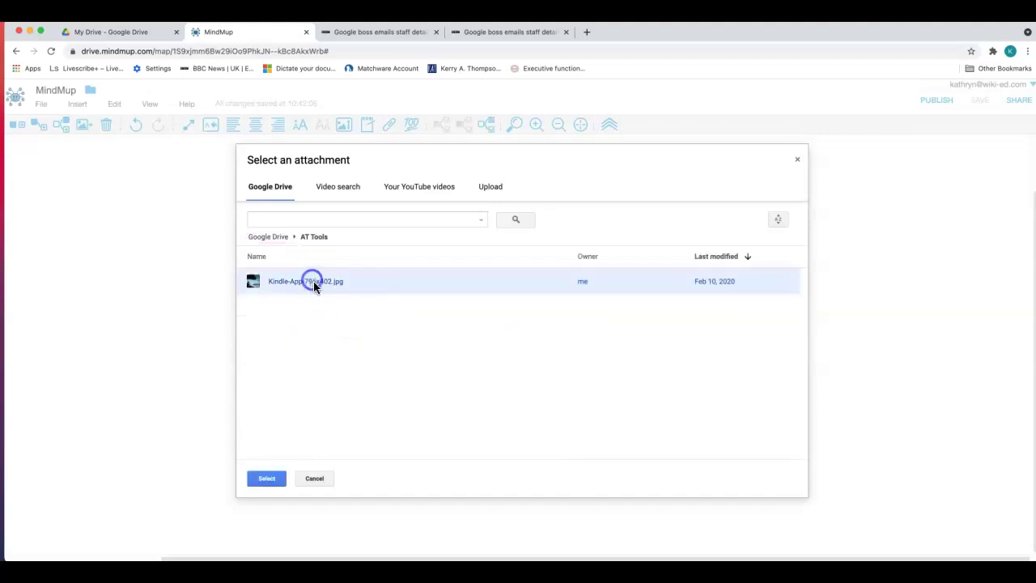
pyautogui.click(266, 479)
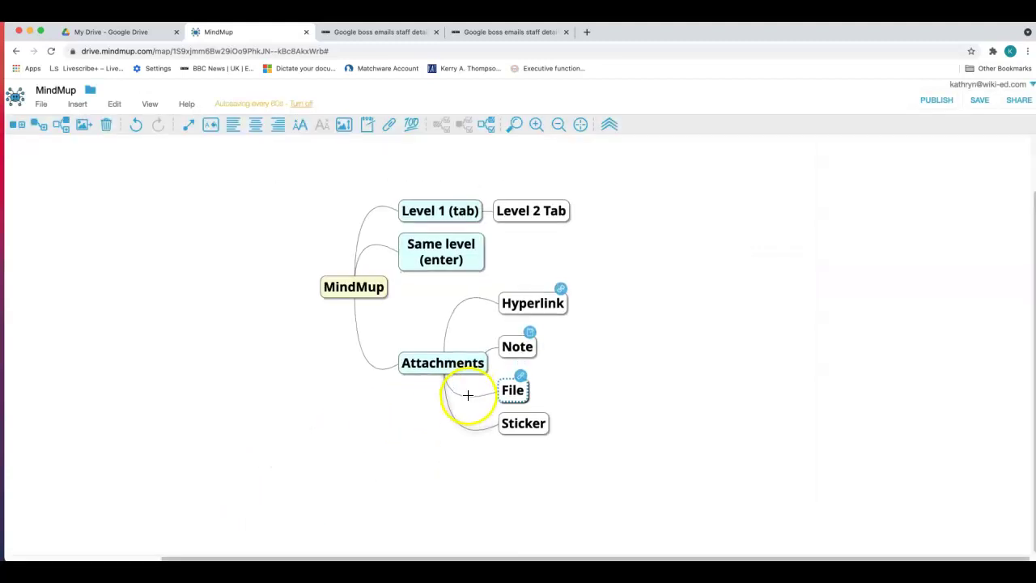
# Step: Preview the image attached to the File node and close the preview
pyautogui.click(521, 377)
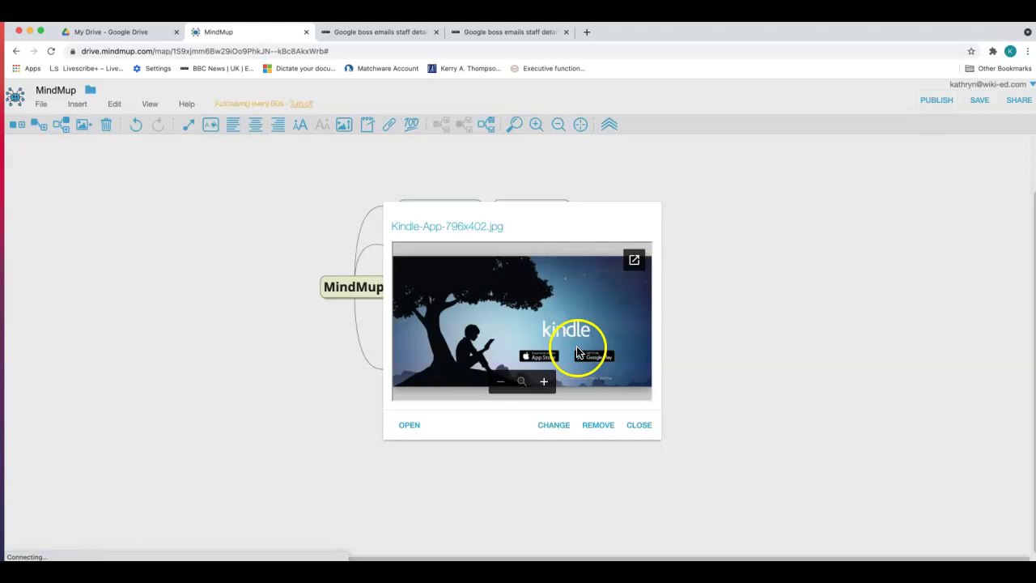
pyautogui.click(631, 430)
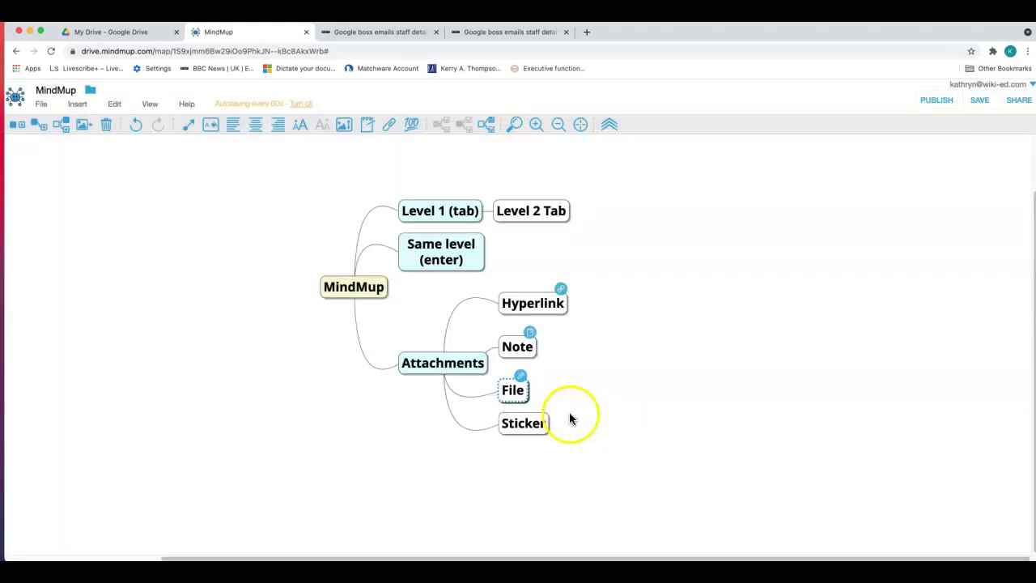
# Step: Show the sticker collection for the Sticker node and filter it by the letter "t"
pyautogui.click(524, 427)
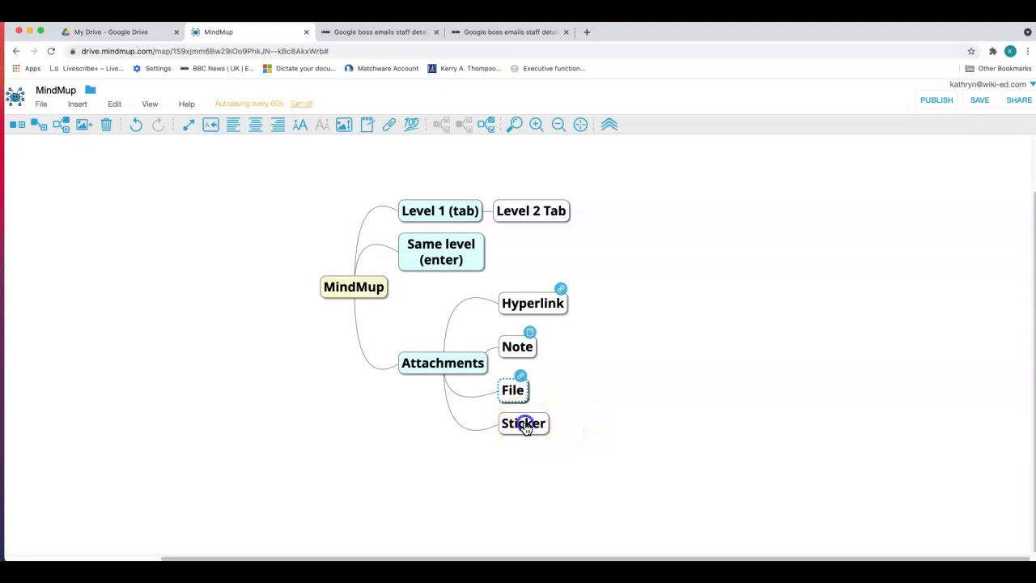
pyautogui.click(411, 127)
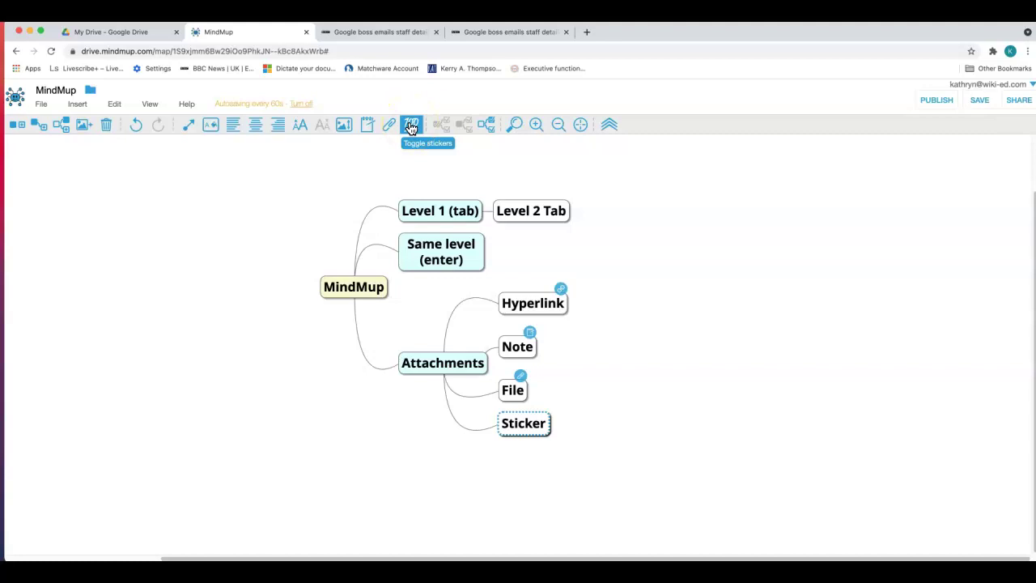
pyautogui.click(411, 127)
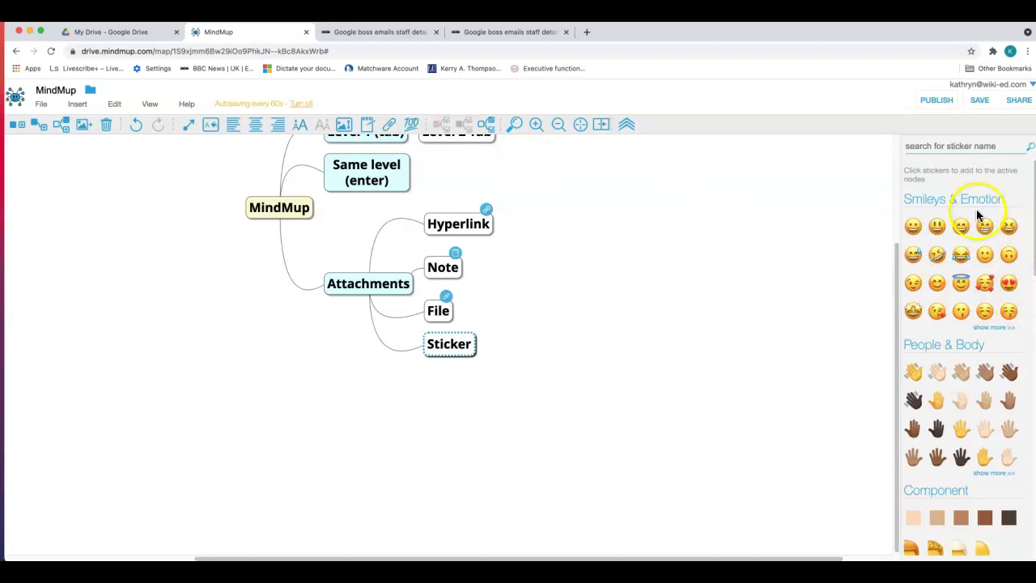
pyautogui.write('tic')
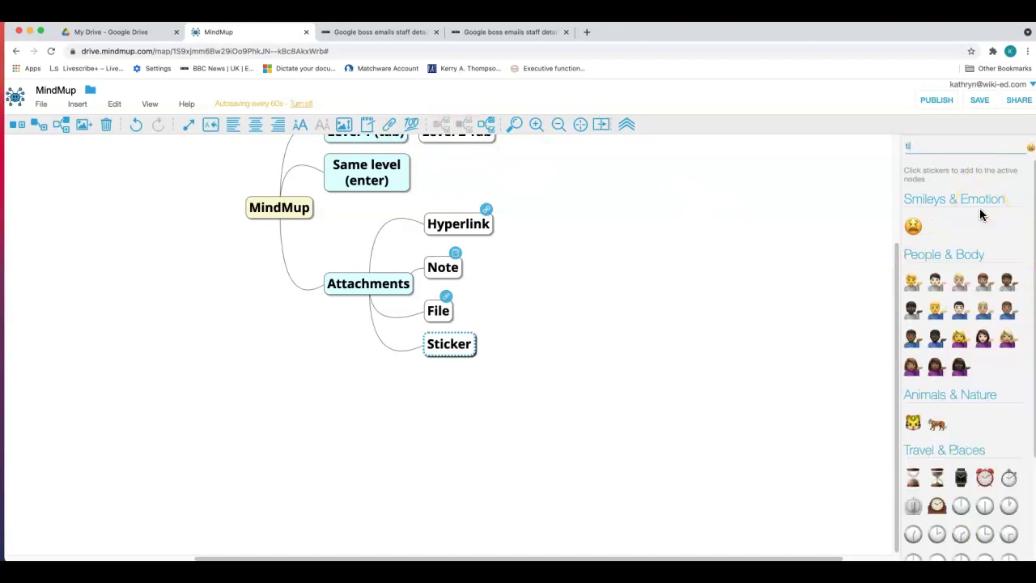
pyautogui.press('BackSpace')
pyautogui.press('BackSpace')
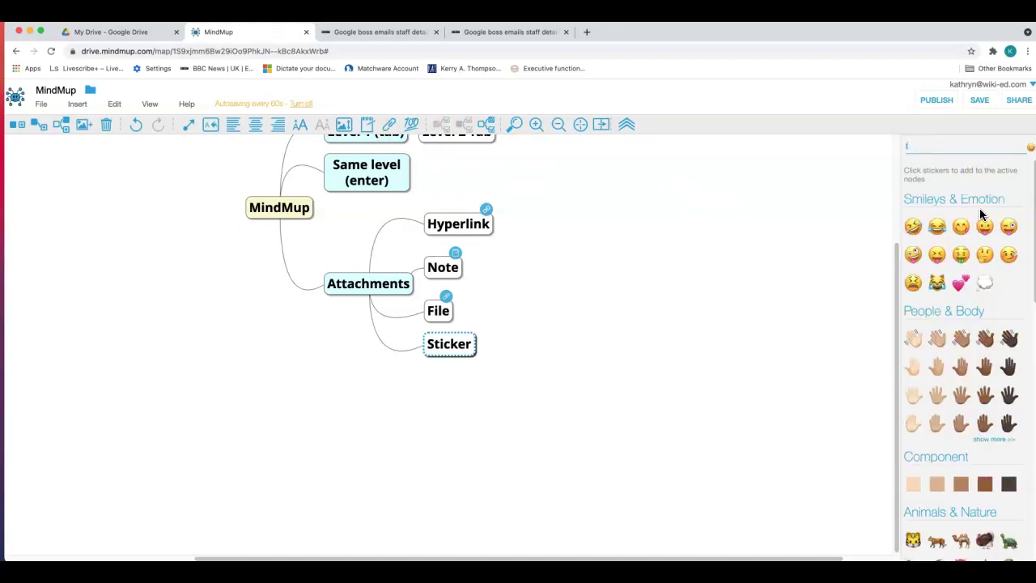
# Step: Add the red triangular flag sticker to the Sticker node and hide the sticker collection
pyautogui.scroll(-2, 983, 280)
pyautogui.scroll(-10, 983, 281)
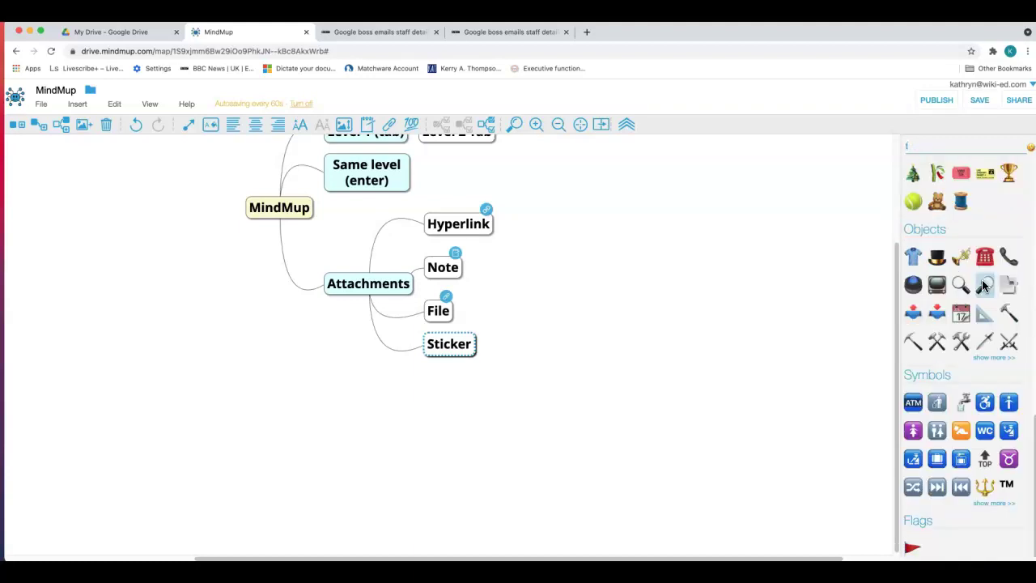
pyautogui.scroll(-1, 981, 279)
pyautogui.click(967, 328)
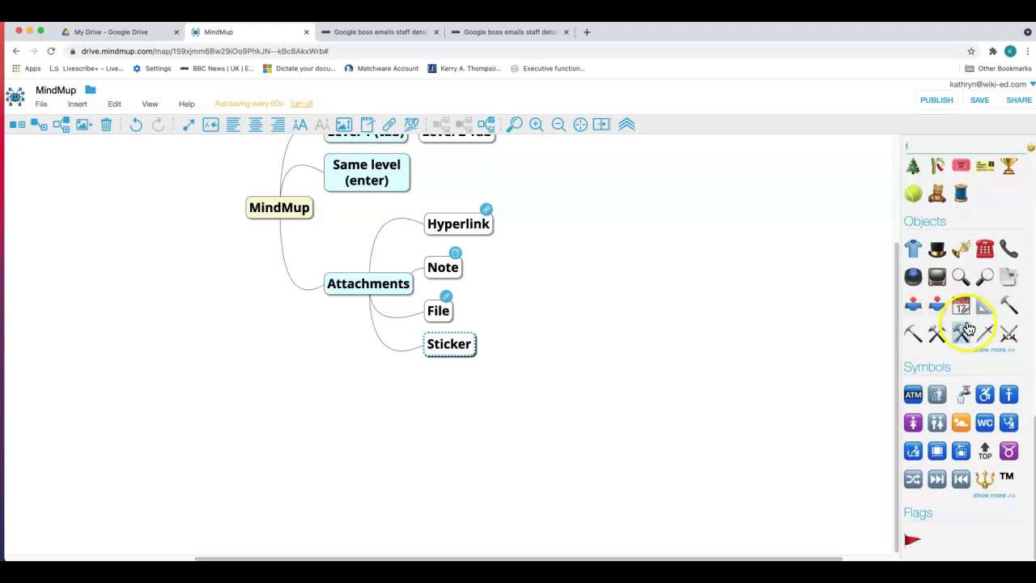
pyautogui.click(909, 541)
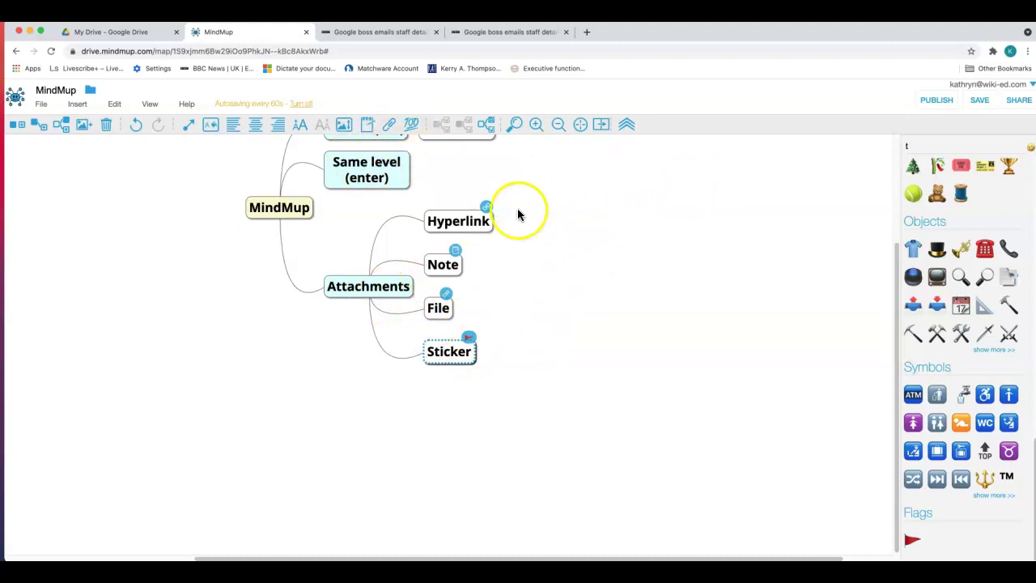
pyautogui.click(410, 129)
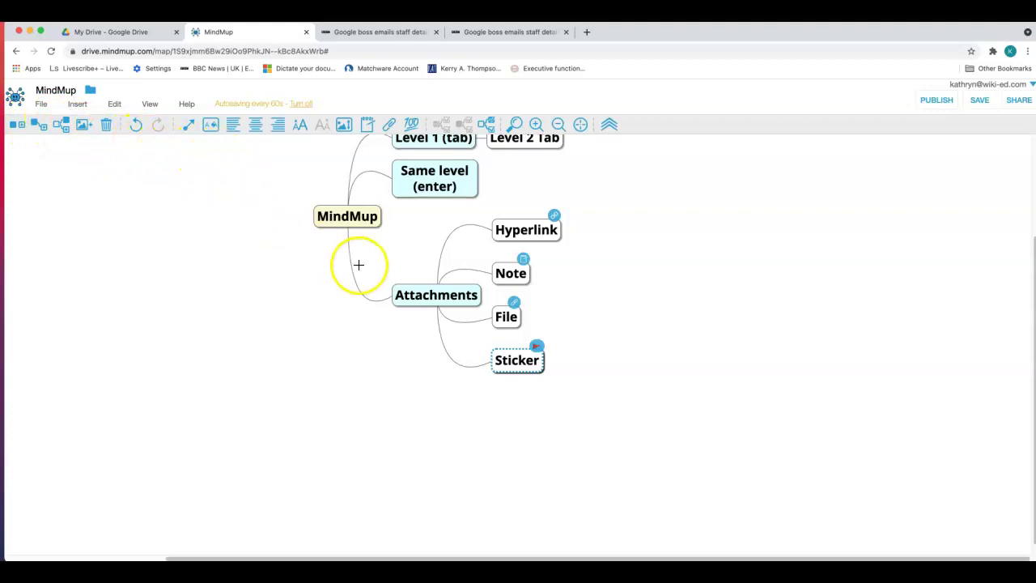
# Step: Style the "Same level (enter)" node with a magenta background and white text
pyautogui.scroll(2, 359, 265)
pyautogui.click(457, 200)
pyautogui.press('Tab')
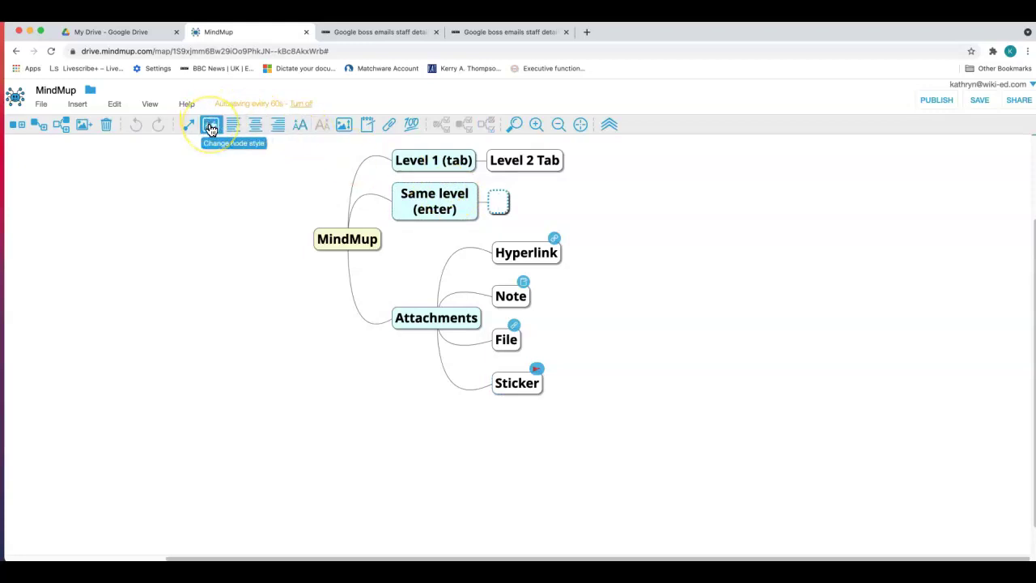
pyautogui.click(210, 127)
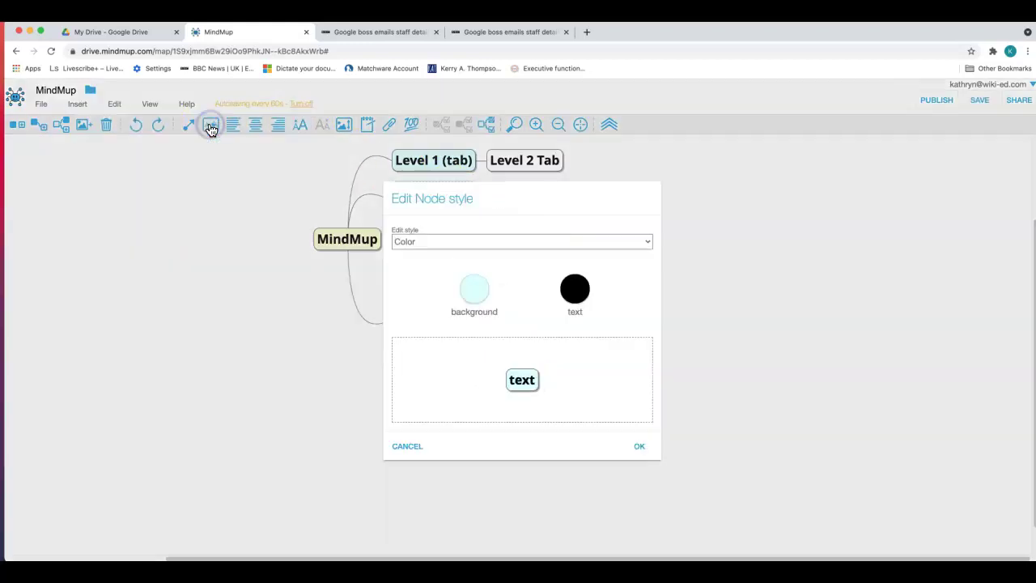
pyautogui.click(478, 290)
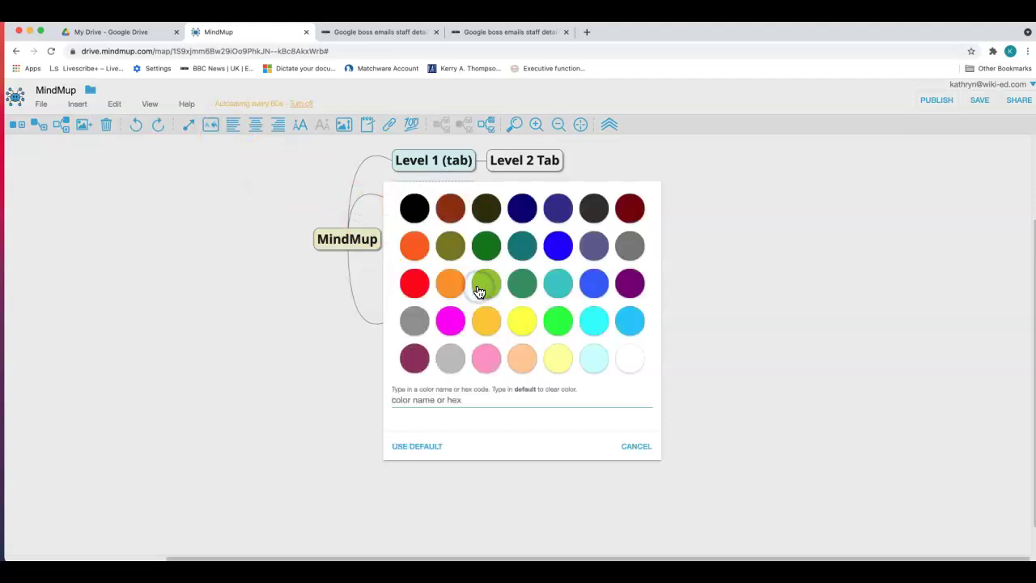
pyautogui.click(452, 321)
pyautogui.click(570, 290)
pyautogui.click(628, 362)
pyautogui.click(641, 447)
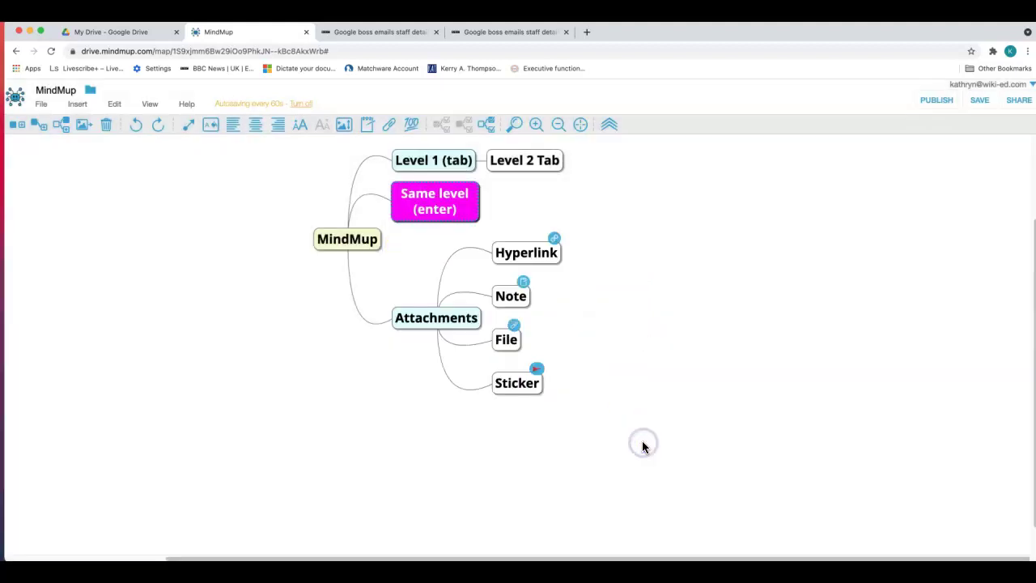